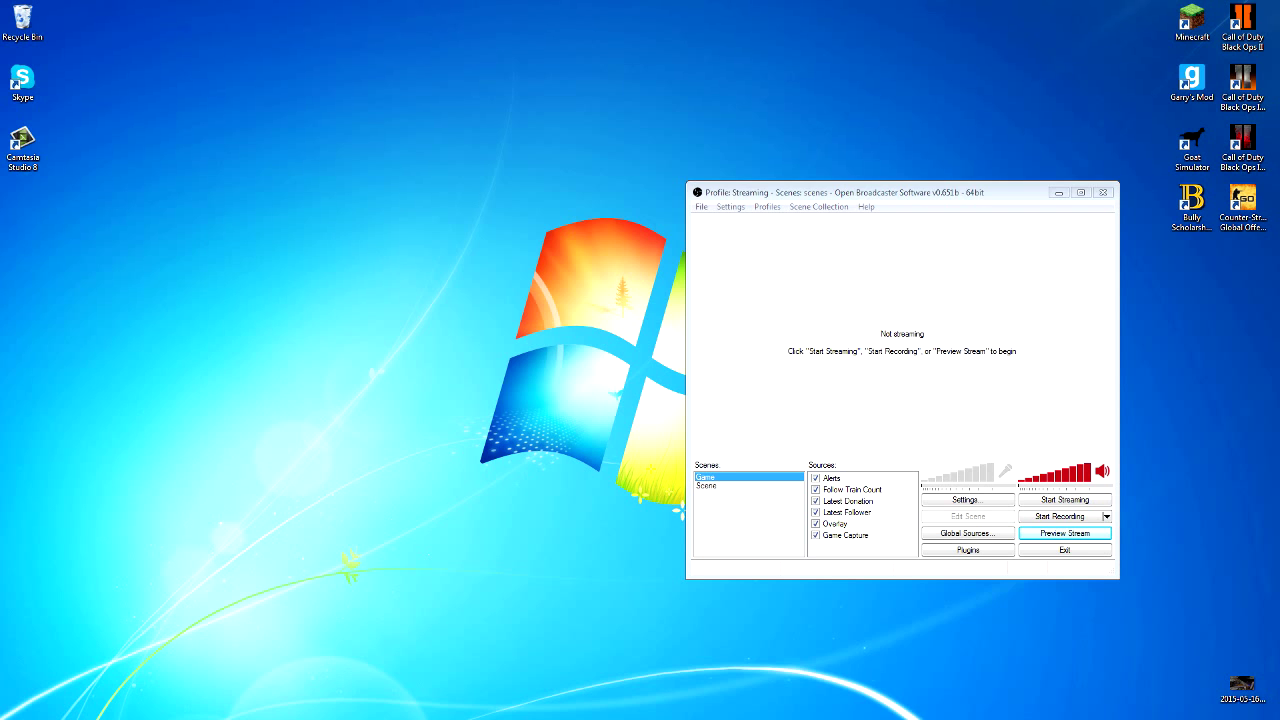
left_click_drag(850, 192, 872, 87)
left_click_drag(672, 46, 1169, 495)
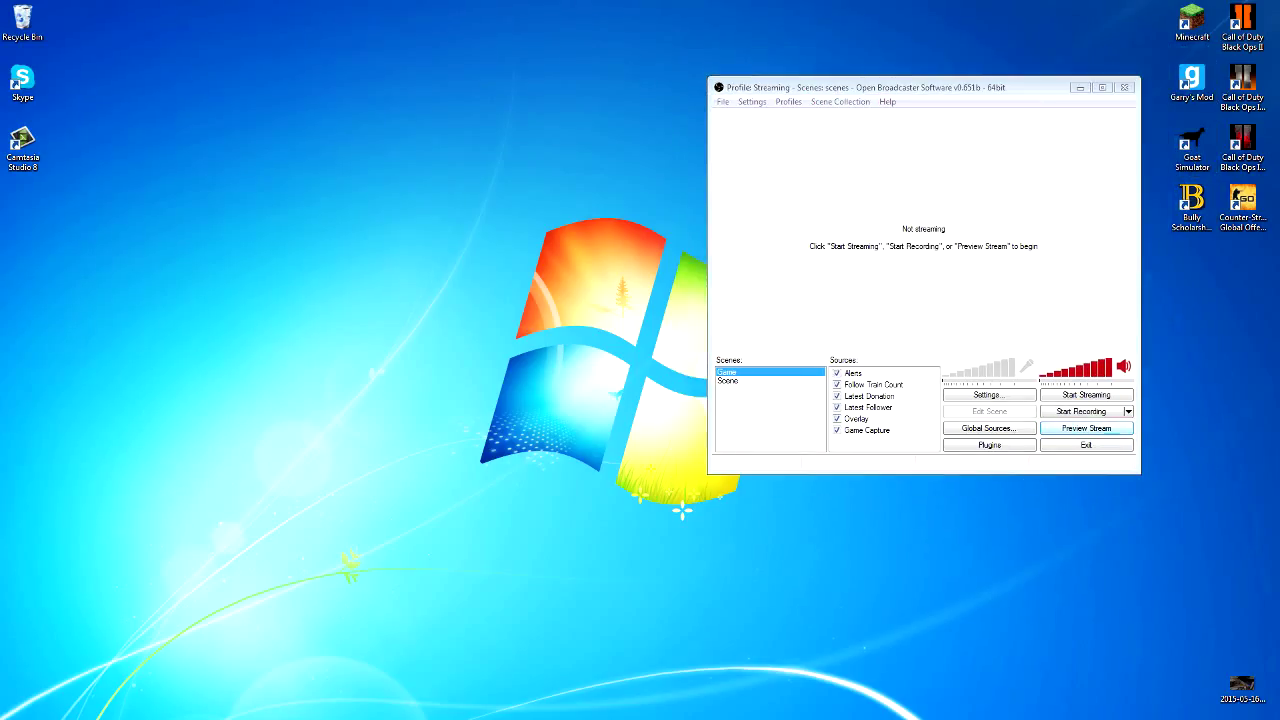
left_click_drag(900, 87, 837, 127)
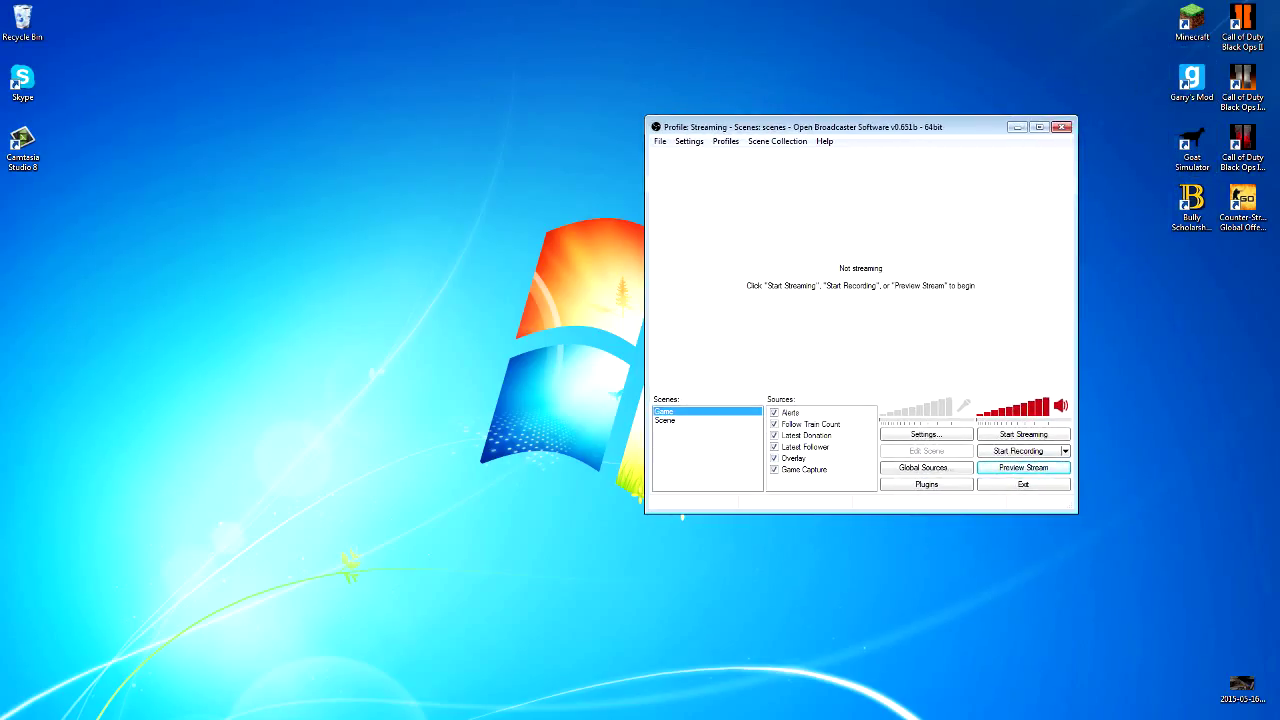
mouse_move(625, 94)
left_mouse_down()
mouse_move(697, 232)
mouse_move(786, 345)
mouse_move(627, 105)
mouse_move(637, 112)
left_mouse_up()
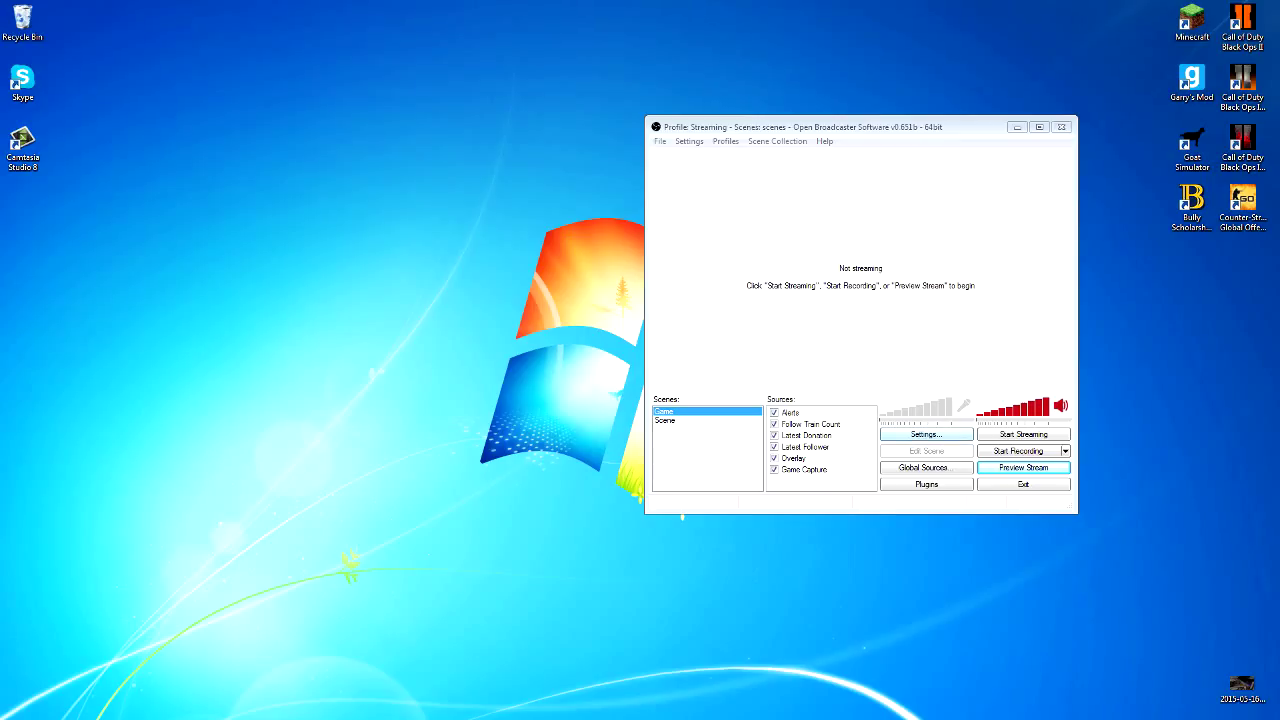
right_click(667, 453)
key("Escape")
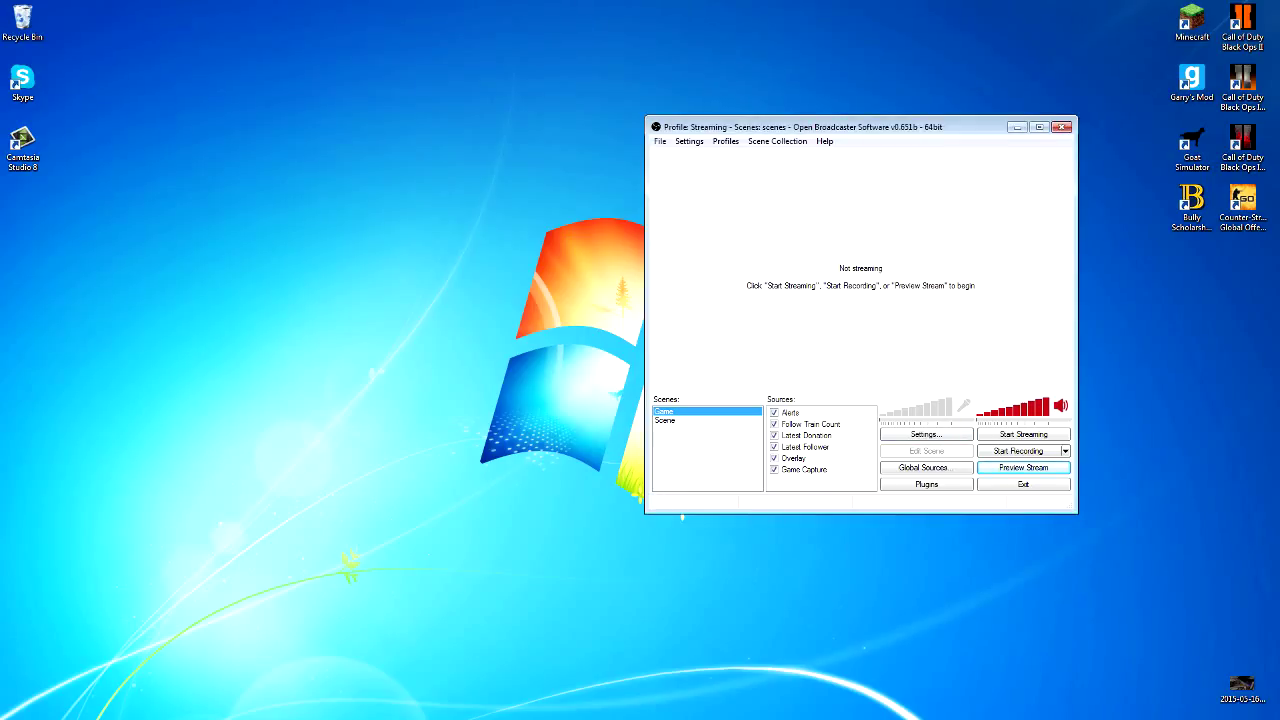
- Open the settings and examine the selected setting profile in the General section
left_click(926, 434)
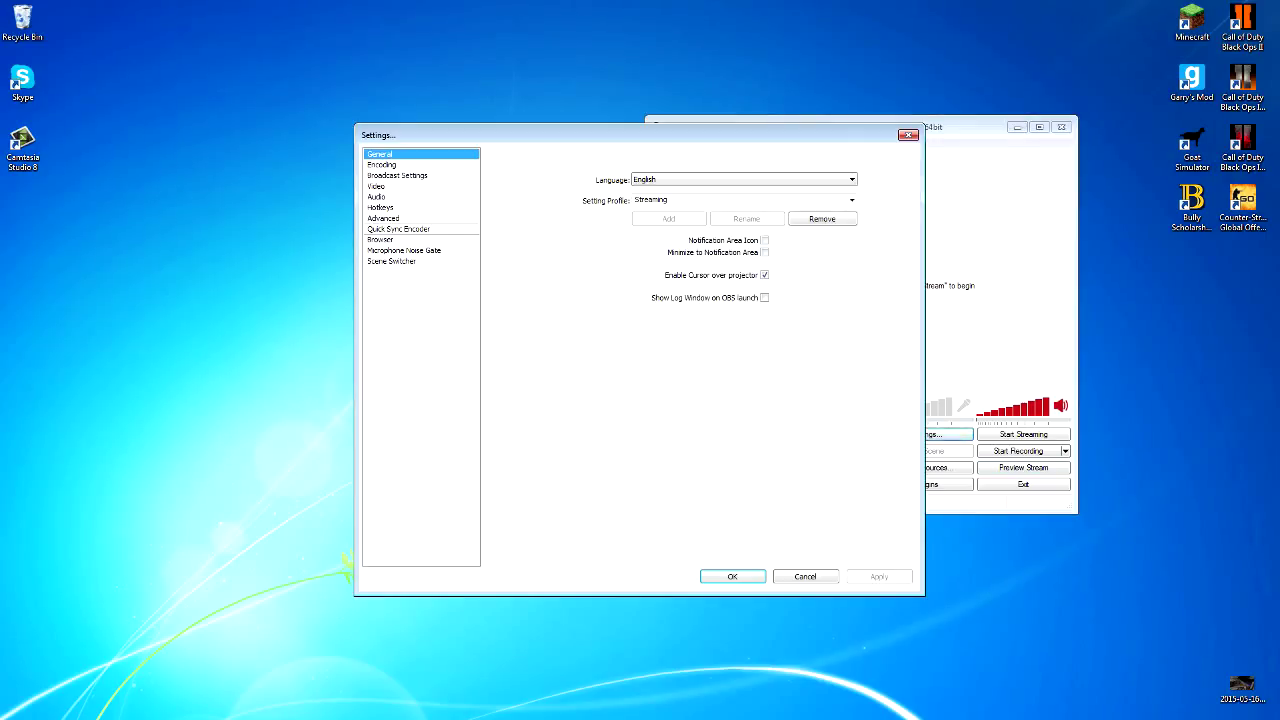
double_click(651, 200)
left_click(670, 200)
- Examine the maximum bitrate and custom buffer size of the video encoding in the Encoding settings
left_click(382, 165)
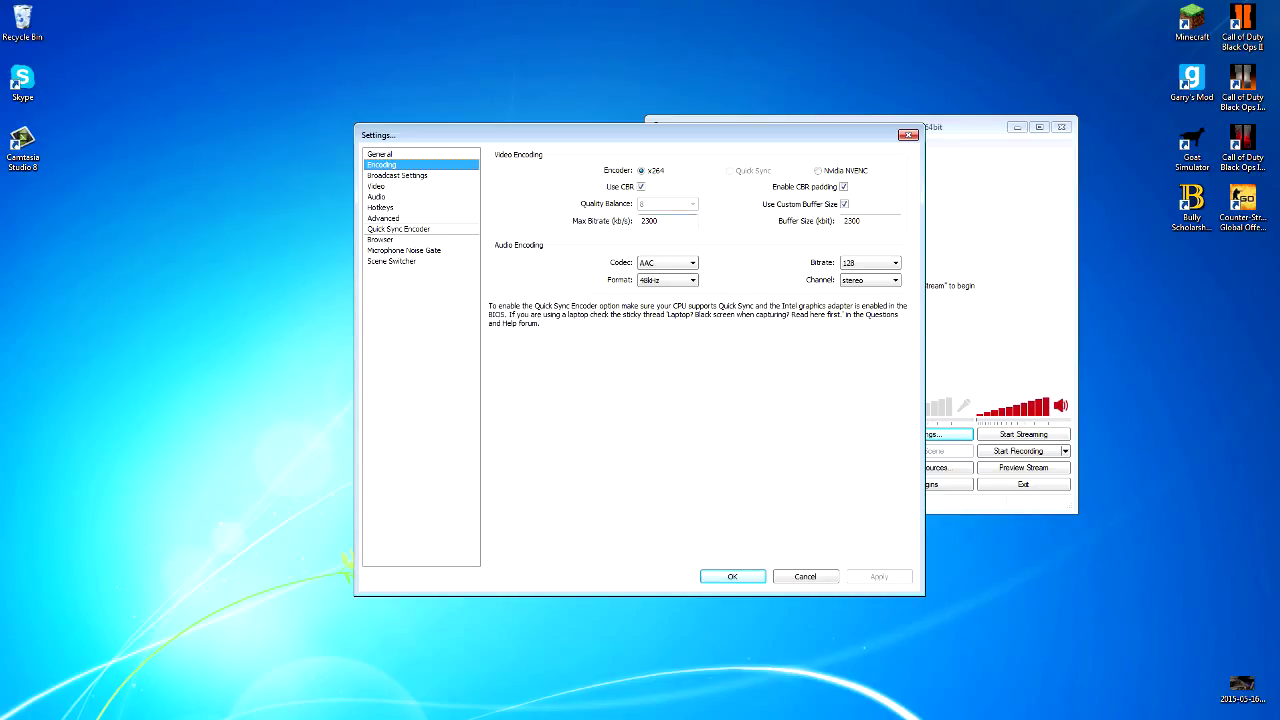
double_click(853, 221)
left_click(868, 221)
key("shift+Tab")
key("End")
left_click_drag(660, 221, 639, 221)
left_click(662, 221)
left_click(662, 221)
key("shift+Home")
key("End")
left_click_drag(640, 135, 644, 116)
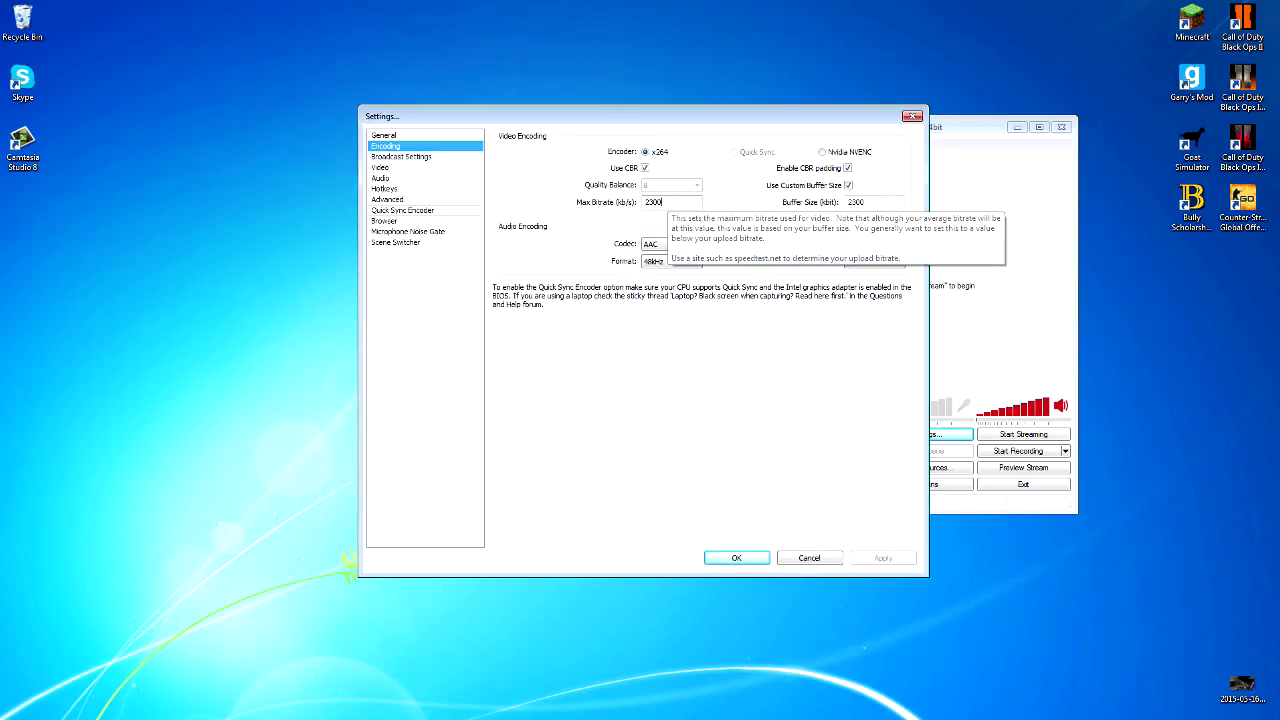
double_click(663, 202)
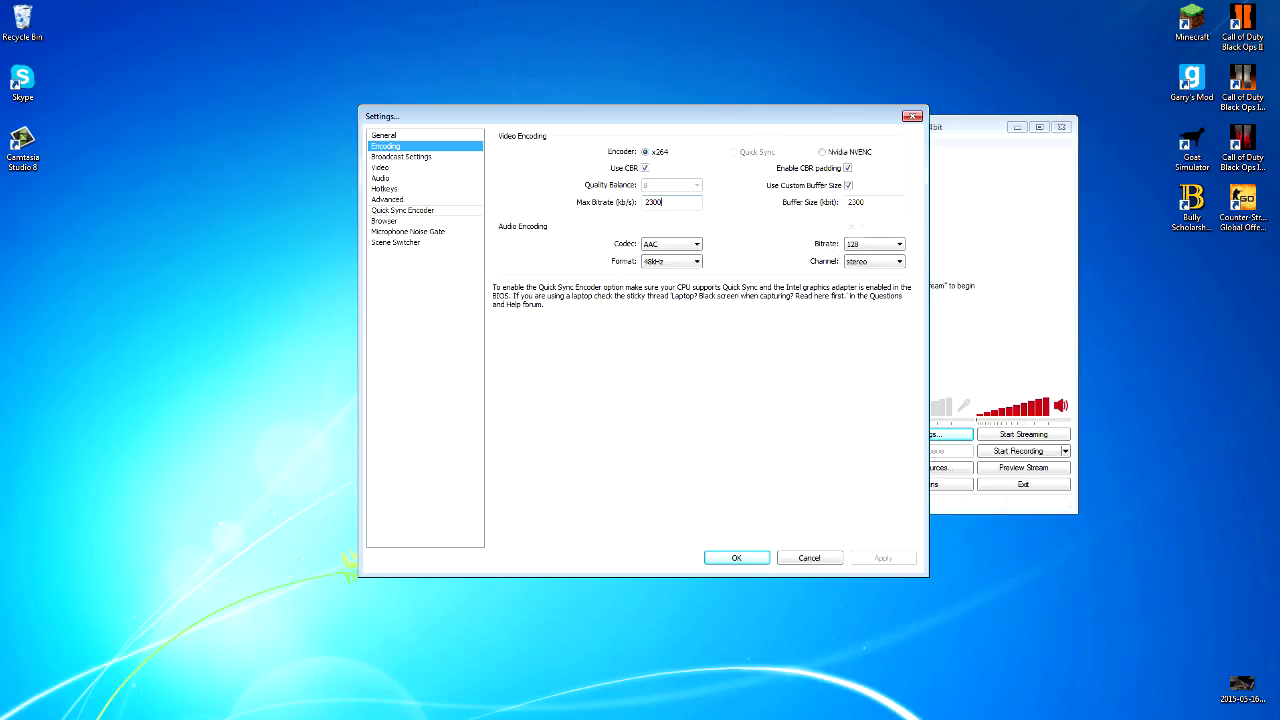
double_click(671, 202)
left_click(671, 202)
- Examine the codec, bitrate, channel and format options of the audio encoding
left_click(672, 244)
left_click(672, 244)
left_click(875, 244)
left_click(875, 244)
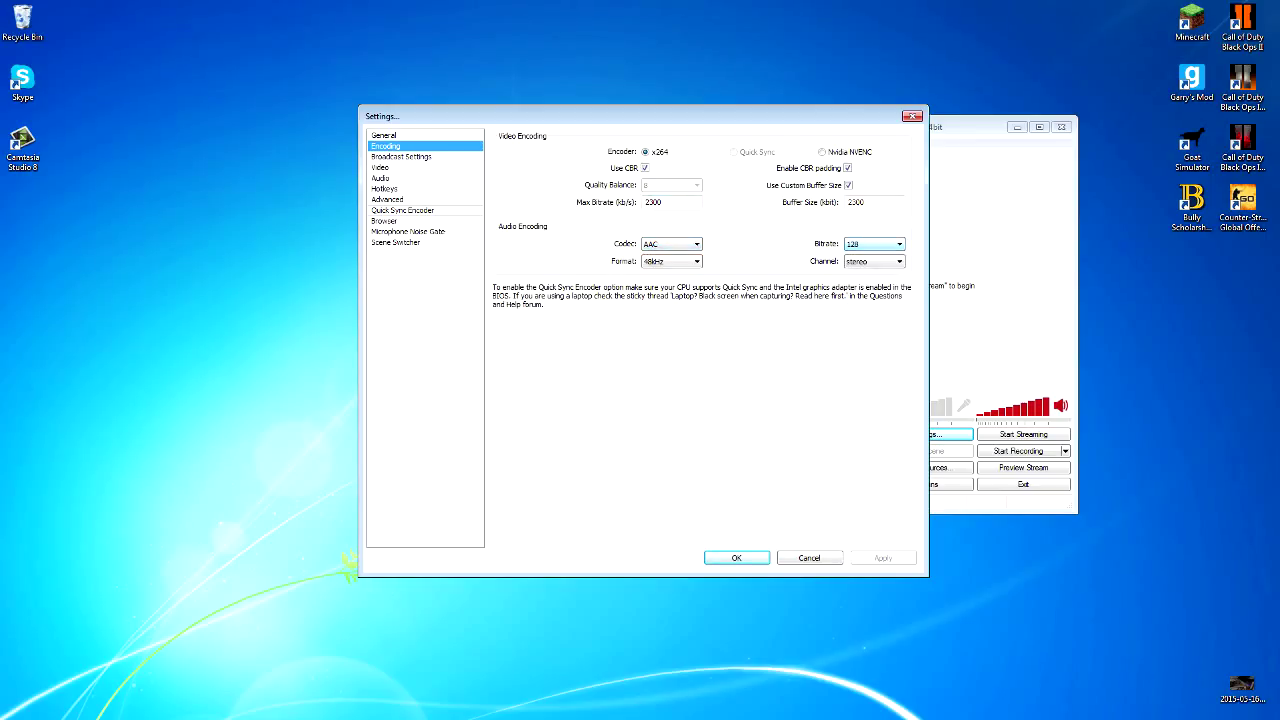
left_click(875, 261)
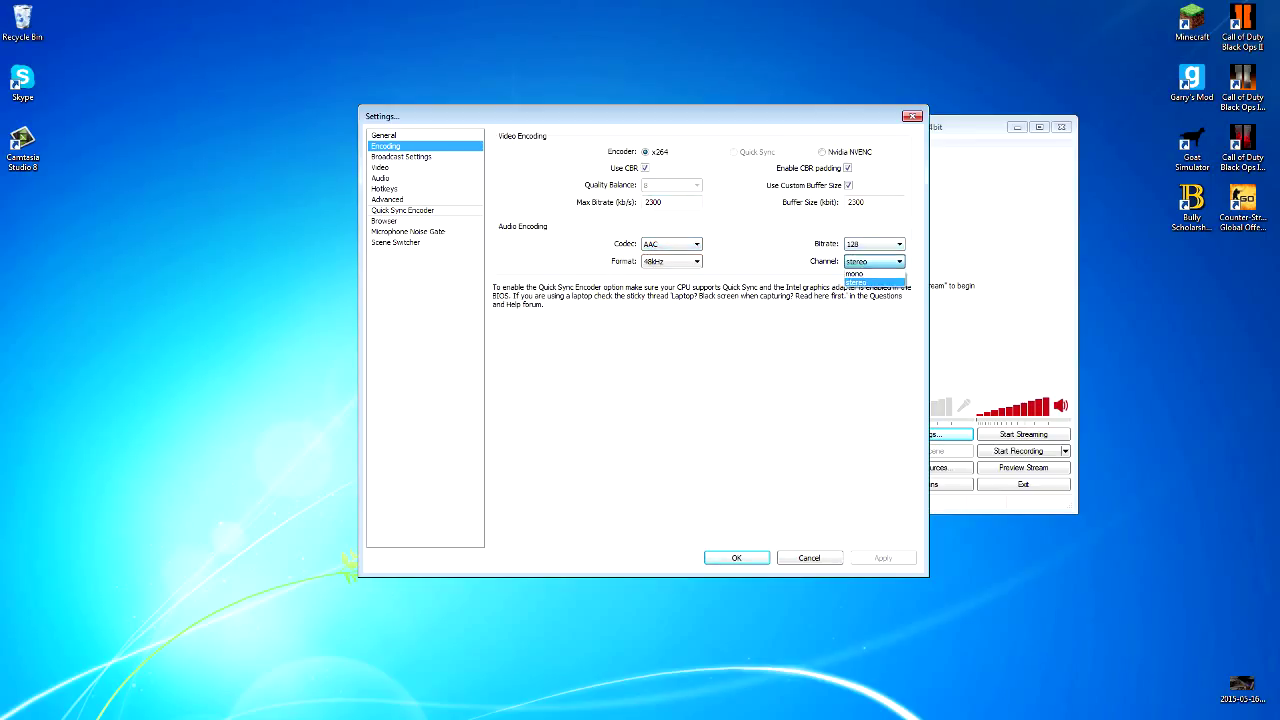
left_click(875, 261)
left_click(672, 261)
left_click(672, 261)
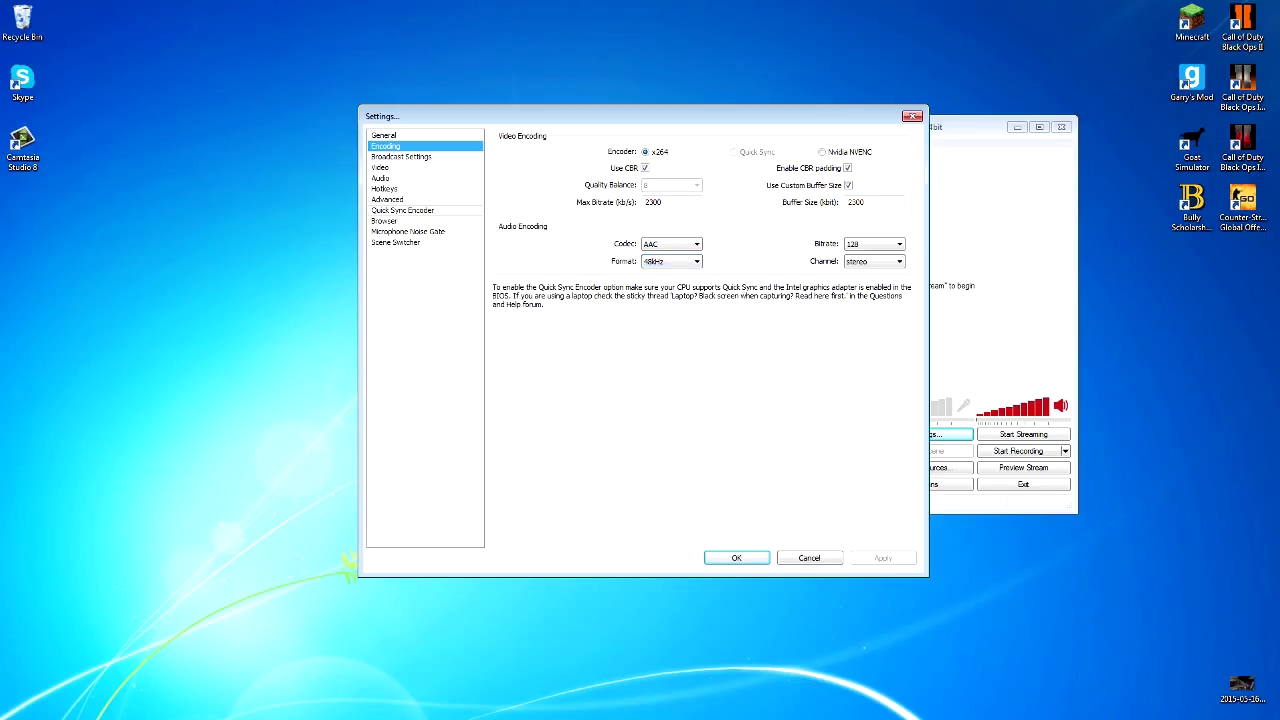
- Examine the save path and file extension for automatically saved streams in the Broadcast Settings
left_click(384, 135)
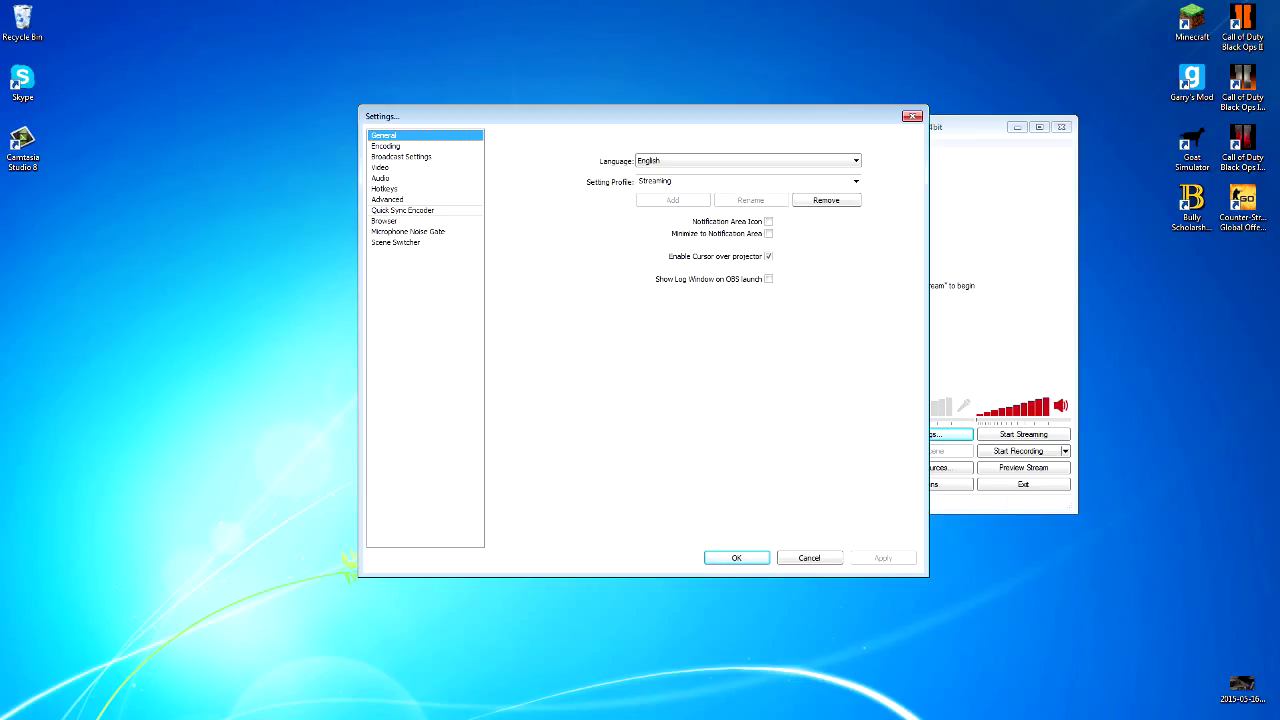
left_click(386, 146)
left_click(401, 157)
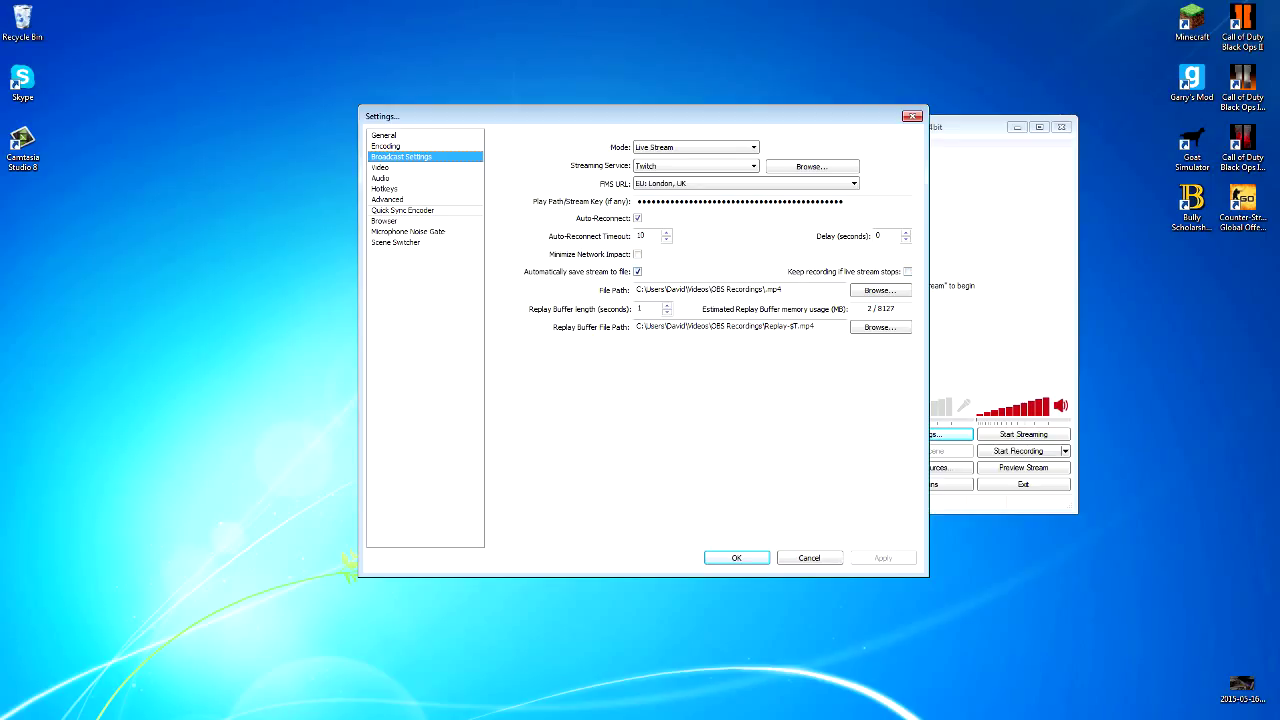
right_click(640, 290)
left_click(636, 289)
mouse_move(636, 289)
left_mouse_down()
mouse_move(774, 289)
mouse_move(637, 289)
left_mouse_up()
left_click_drag(781, 289, 768, 289)
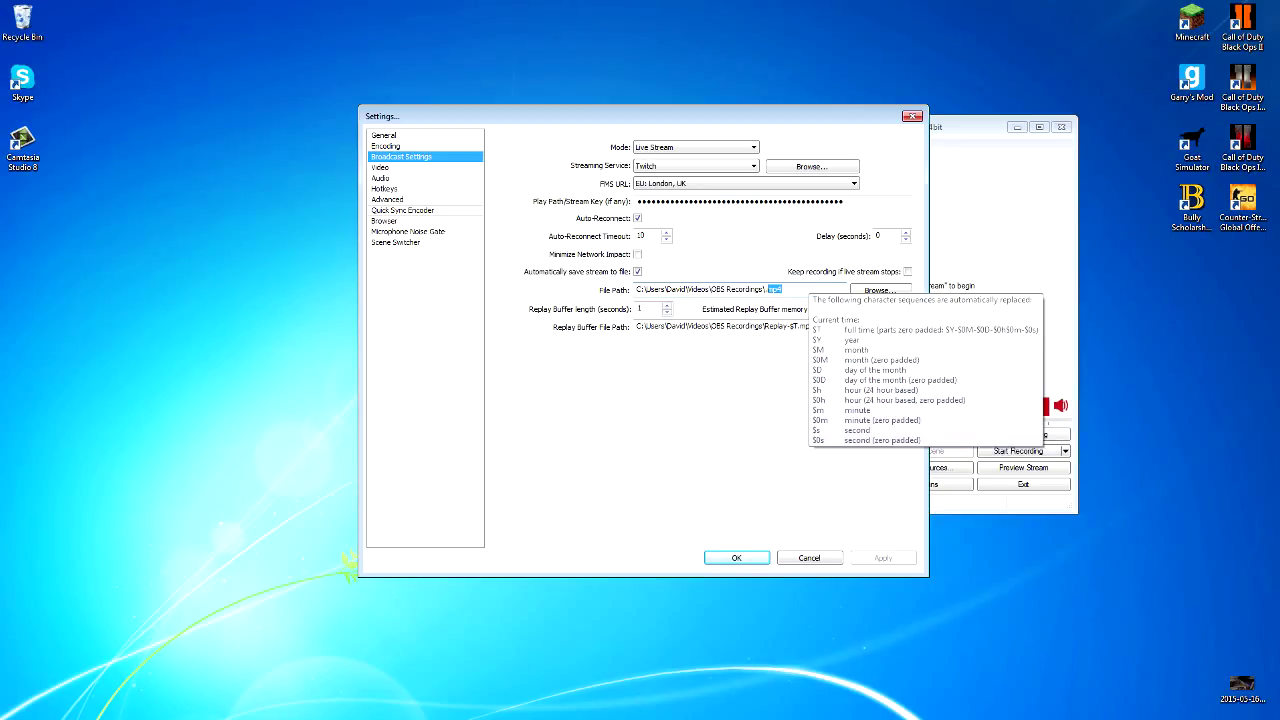
left_click(804, 289)
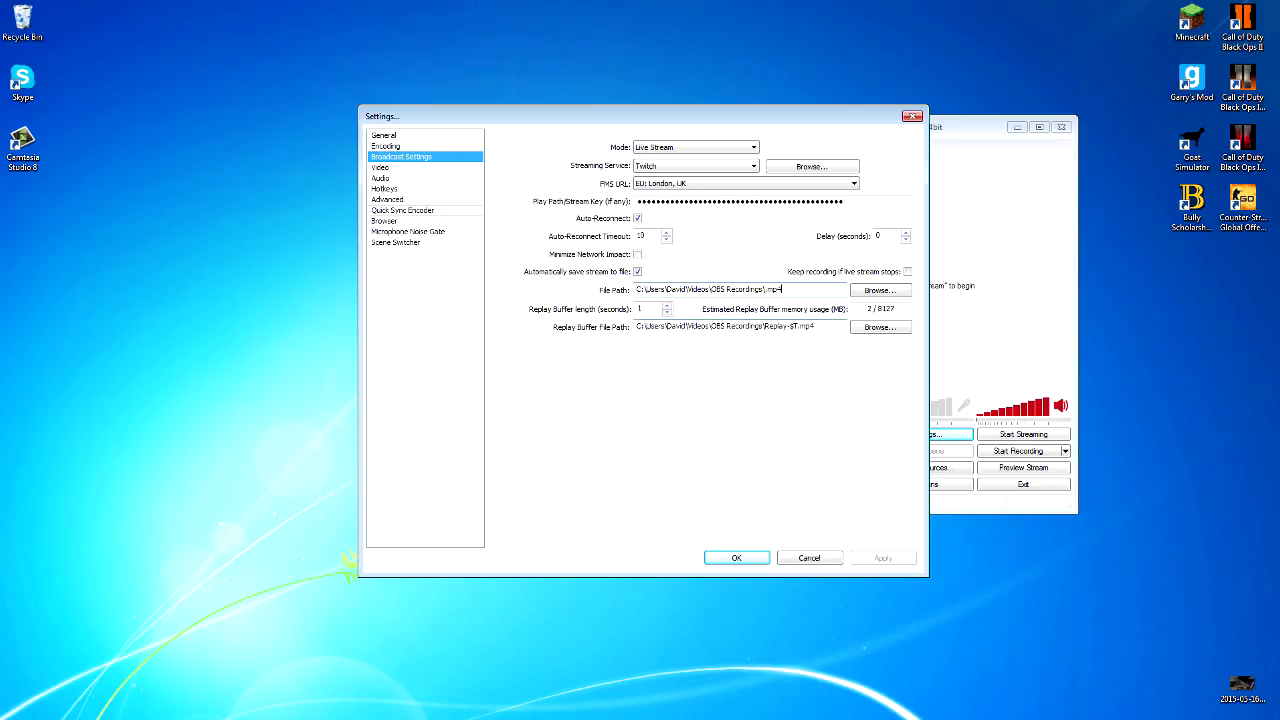
left_click(62, 9)
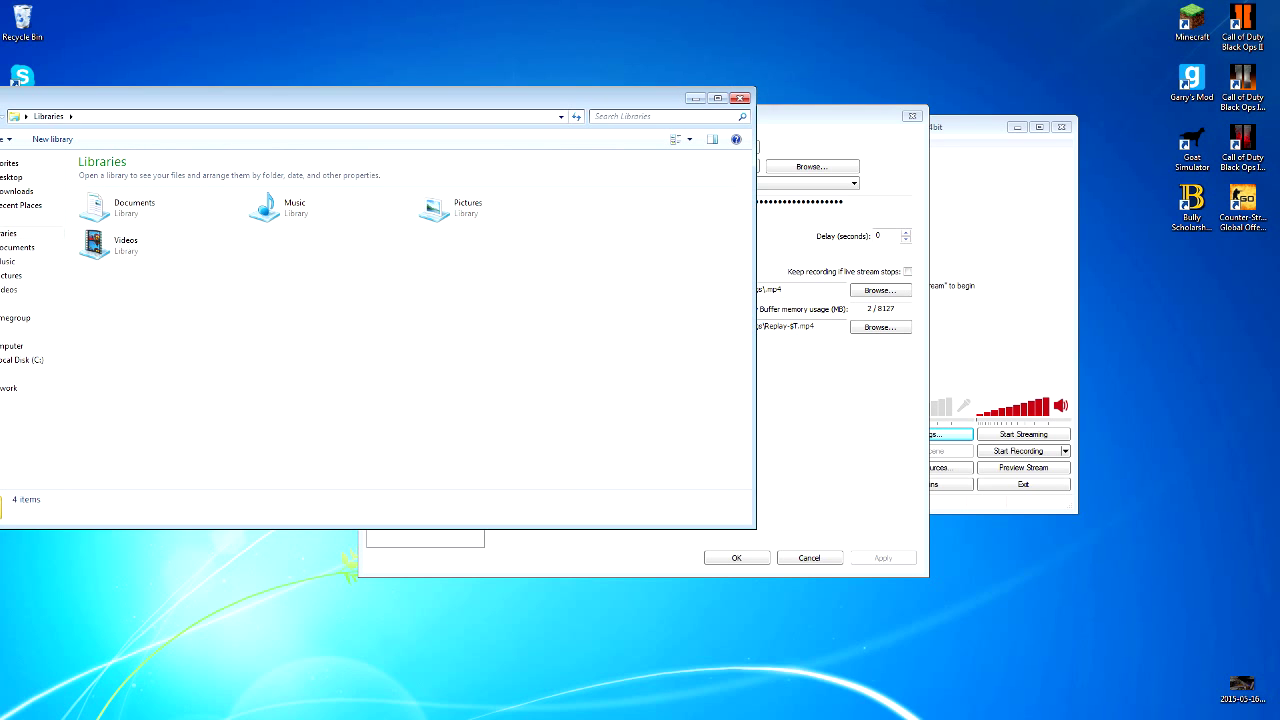
left_click_drag(350, 98, 574, 93)
left_click(690, 202)
double_click(350, 240)
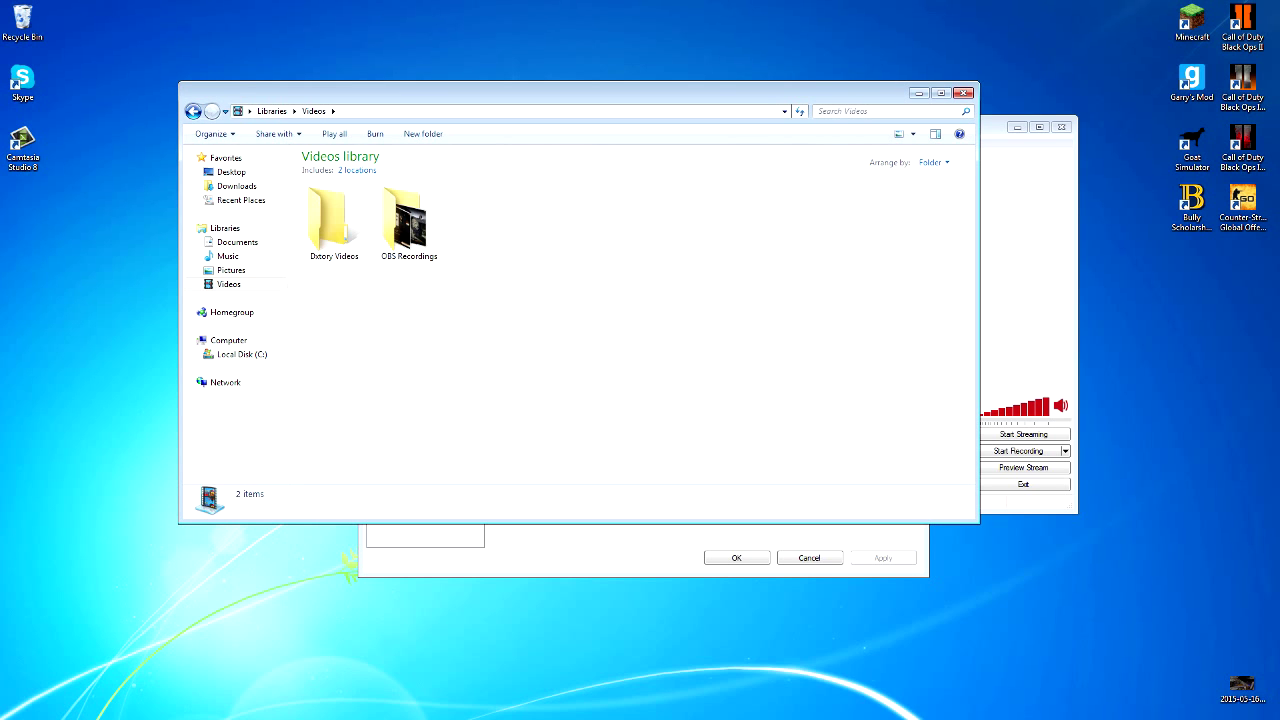
double_click(409, 224)
left_click_drag(480, 93, 535, 205)
left_click(539, 322)
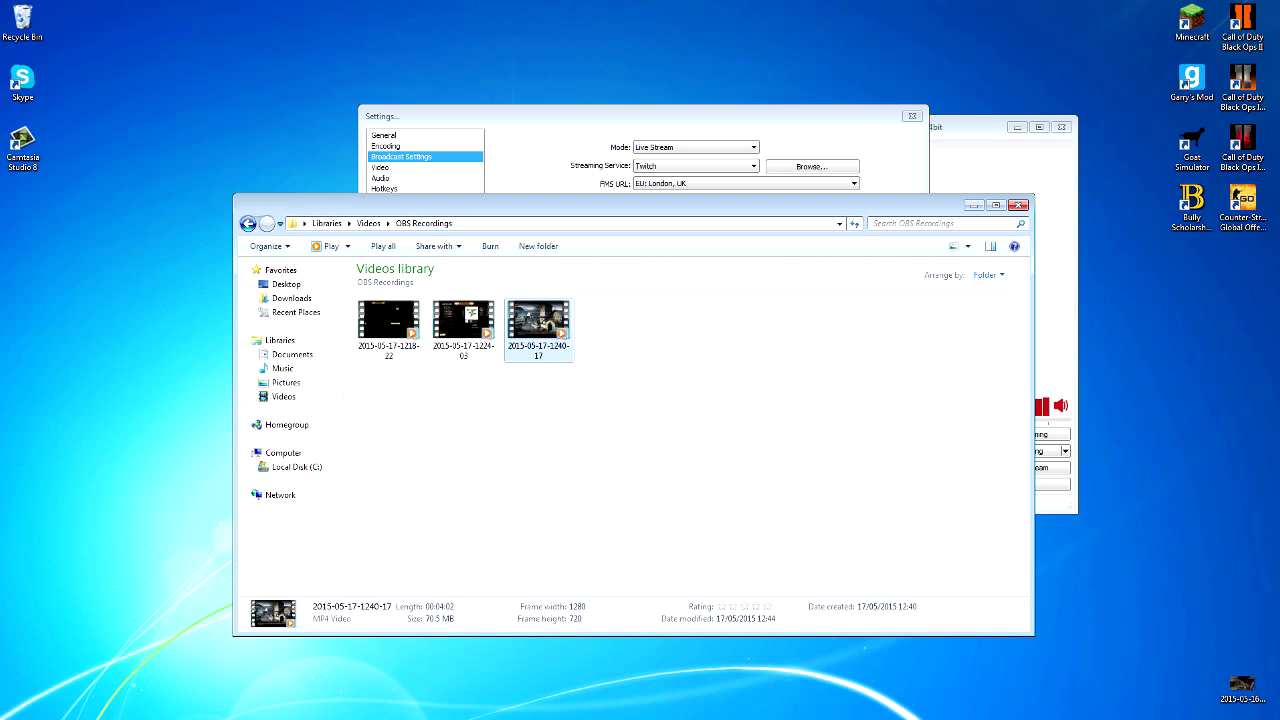
left_click_drag(631, 369, 540, 333)
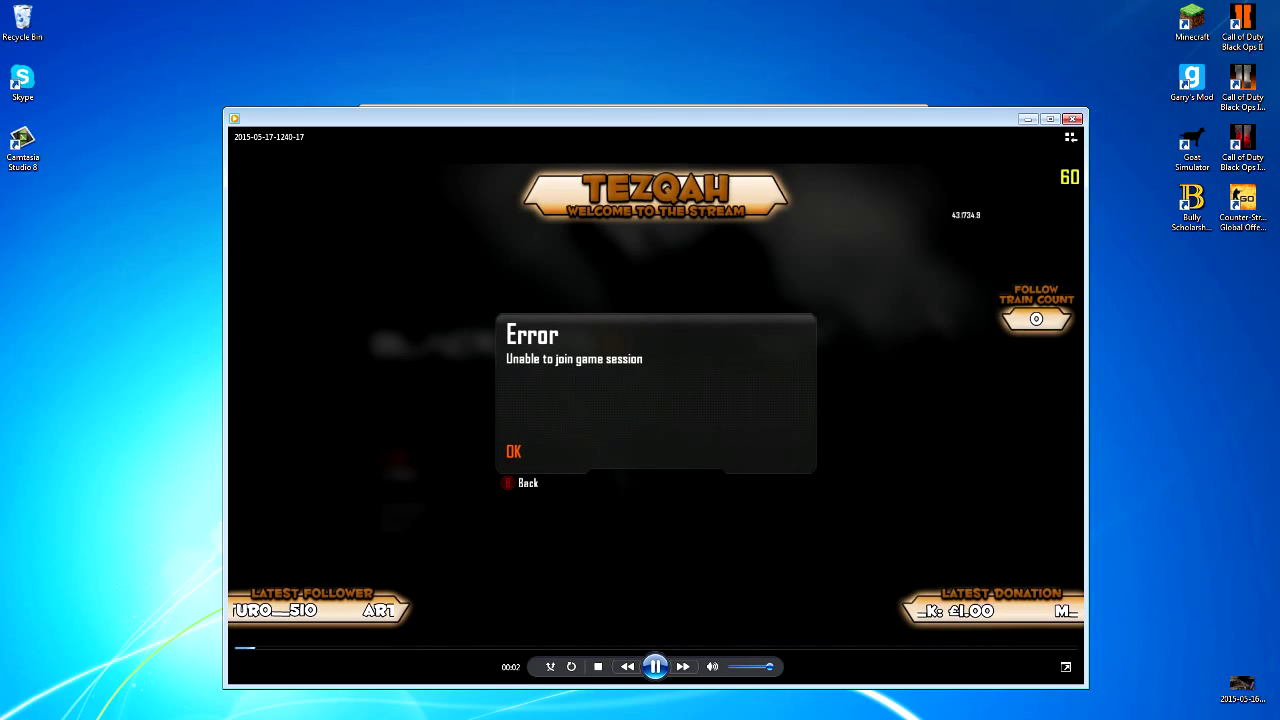
- Mute the recording and skip through it, then close the player and the recordings folder
left_click(712, 667)
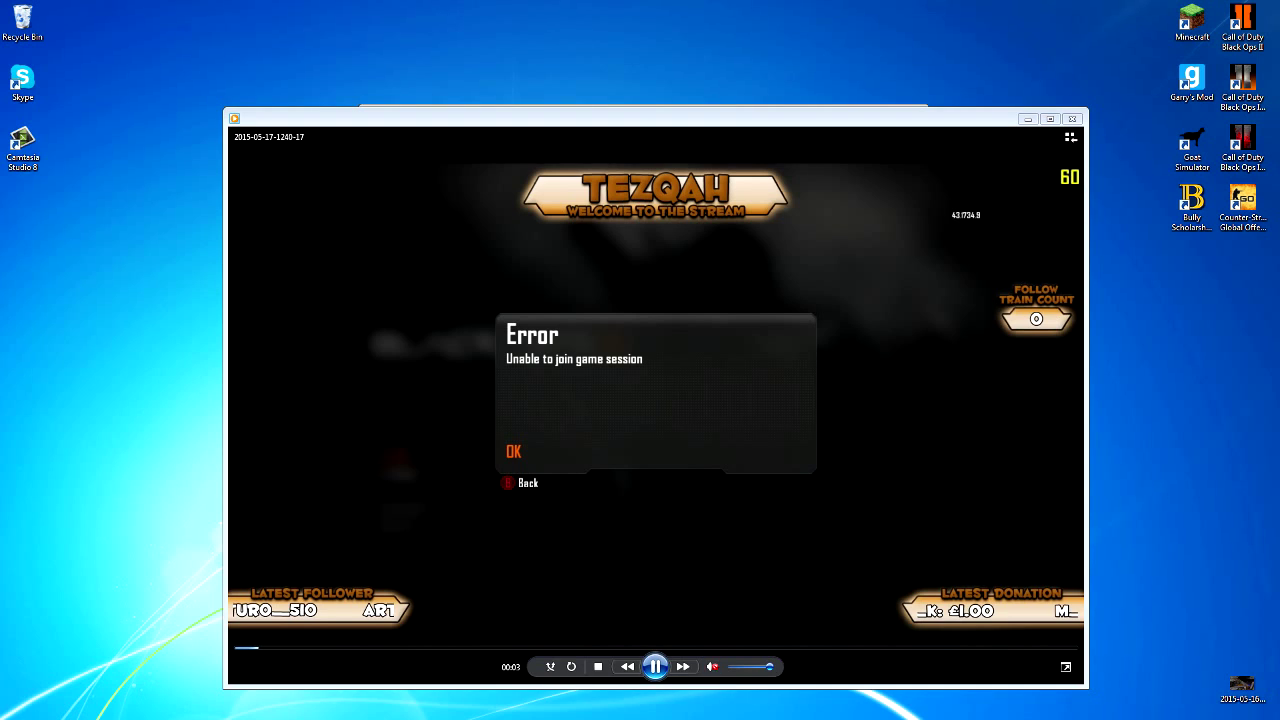
left_click(491, 648)
left_click(581, 648)
left_click(684, 648)
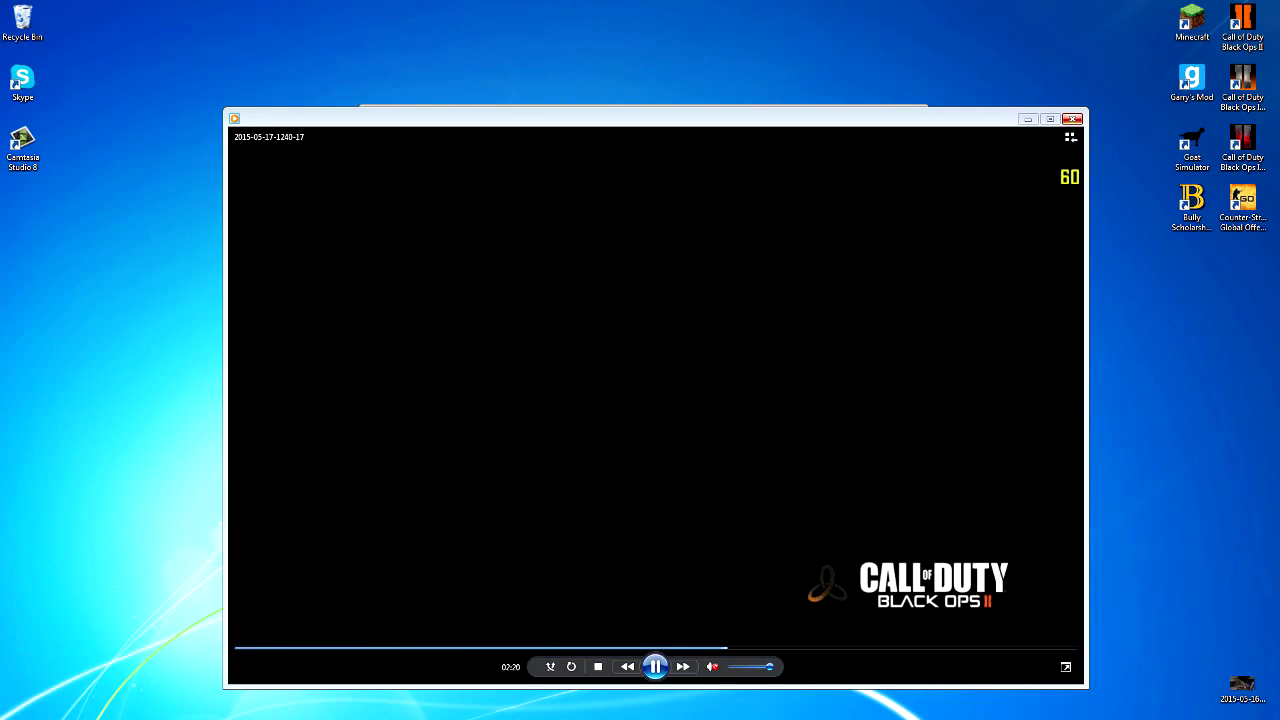
left_click(1072, 118)
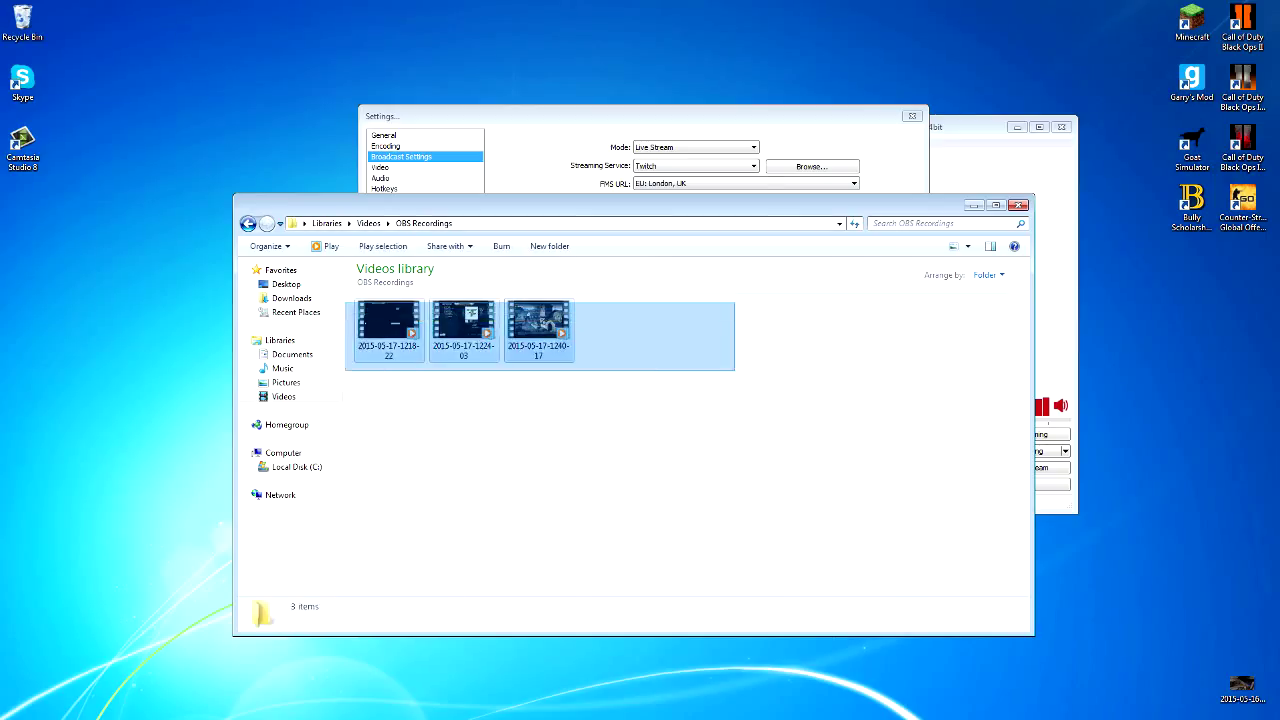
left_click(1018, 205)
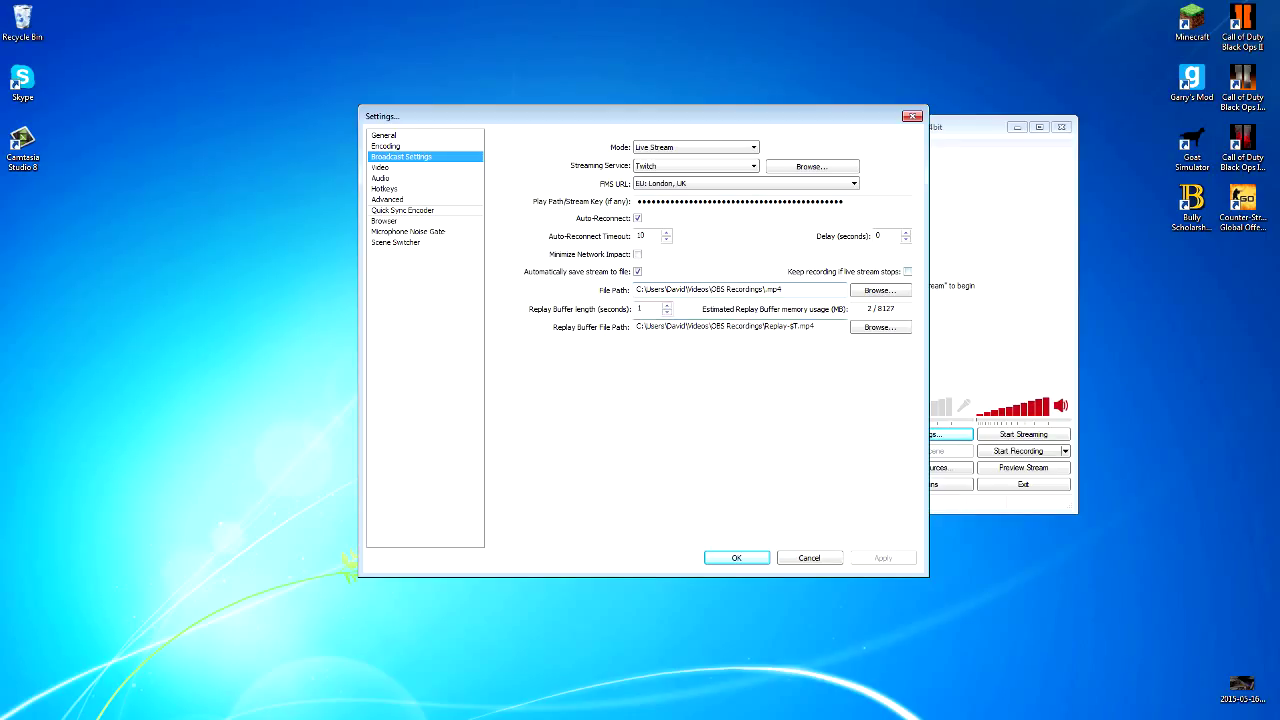
- Examine the replay buffer file path in the Broadcast Settings
left_click(824, 327)
mouse_move(822, 327)
left_mouse_down()
mouse_move(634, 327)
mouse_move(822, 327)
left_mouse_up()
left_click(822, 327)
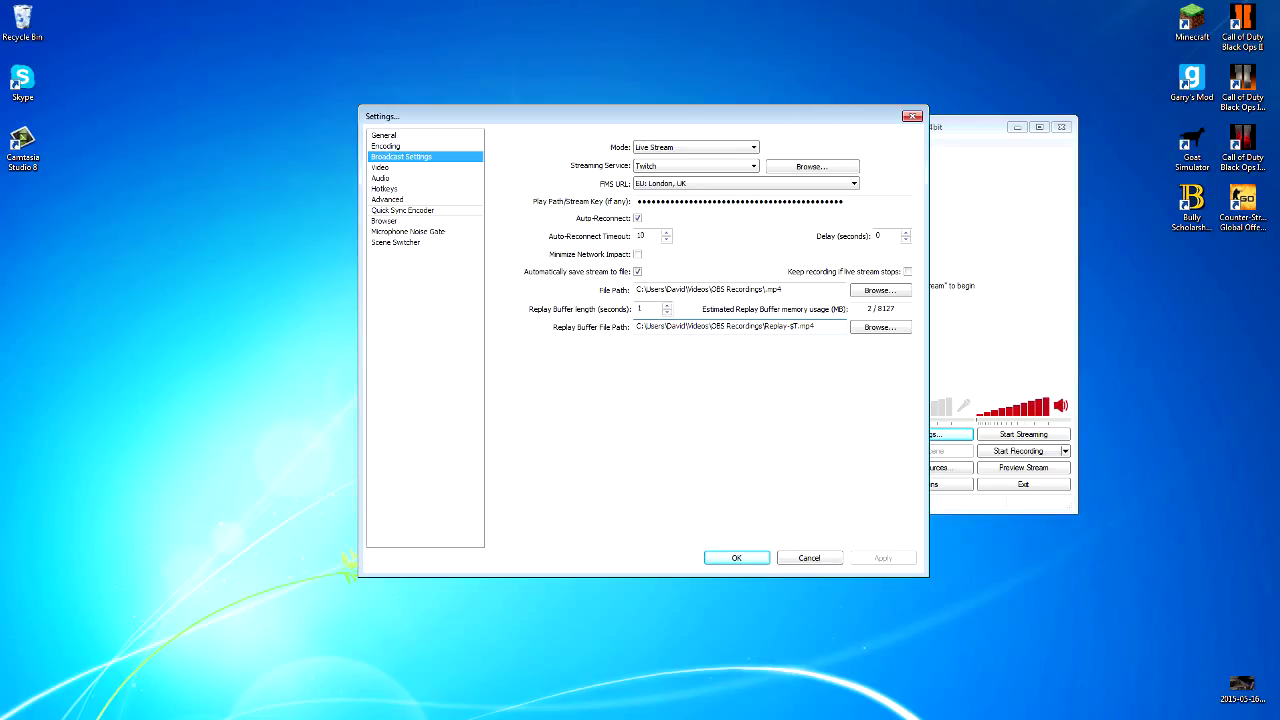
- Examine the custom base resolution and the resolution downscale options in the Video settings
left_click(381, 168)
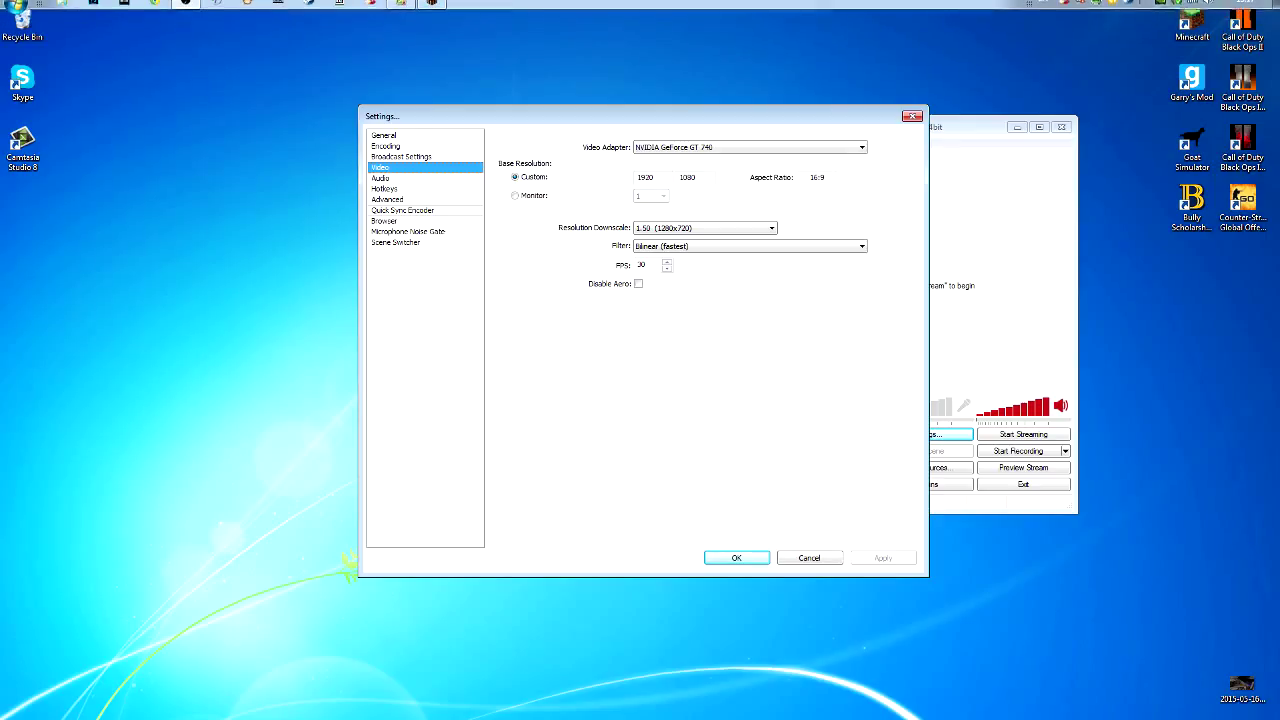
double_click(645, 177)
left_click(655, 177)
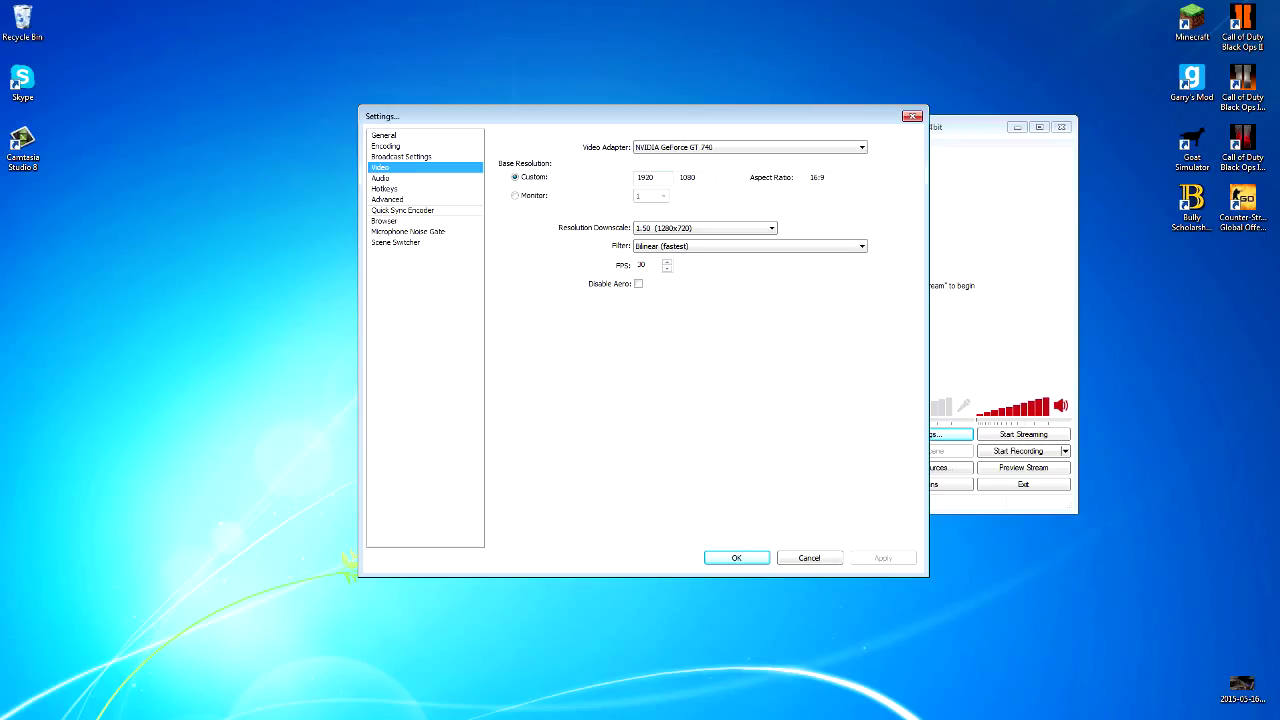
double_click(646, 177)
key("Tab")
left_click(655, 177)
left_click(722, 228)
left_click(722, 228)
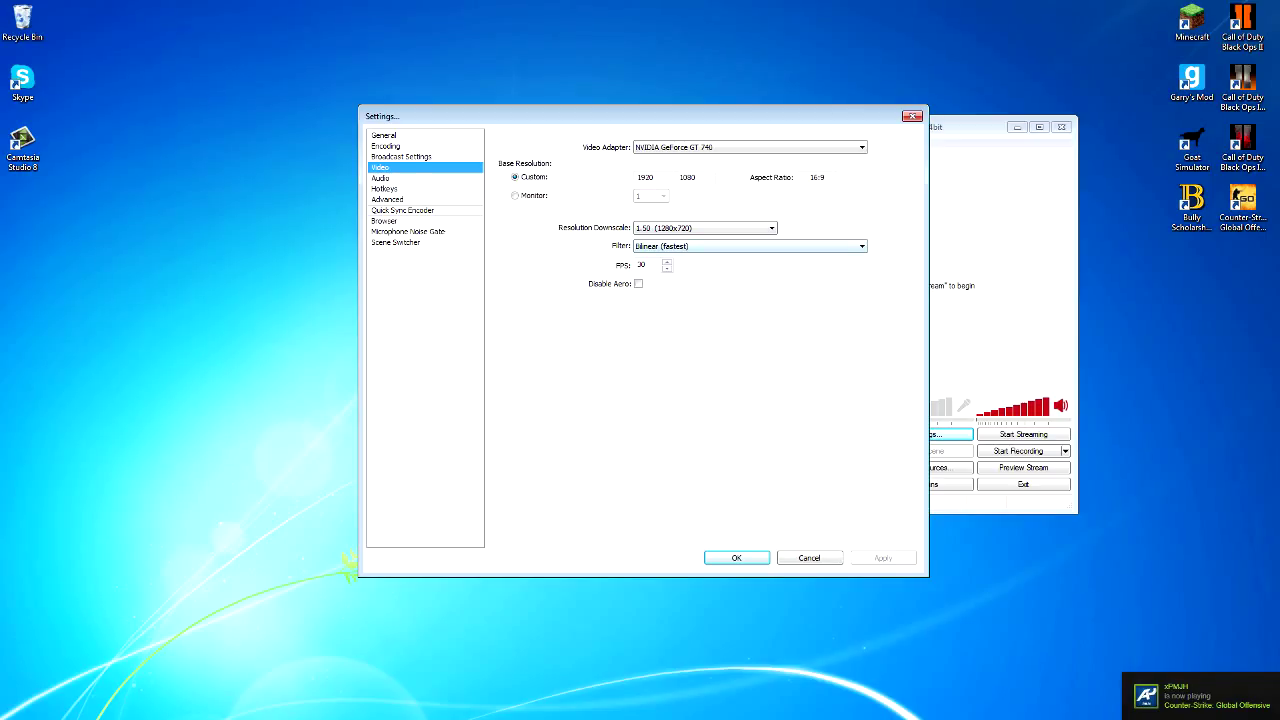
- Set the downscale filter to Bilinear (fastest) after comparing the available filters
left_click(750, 246)
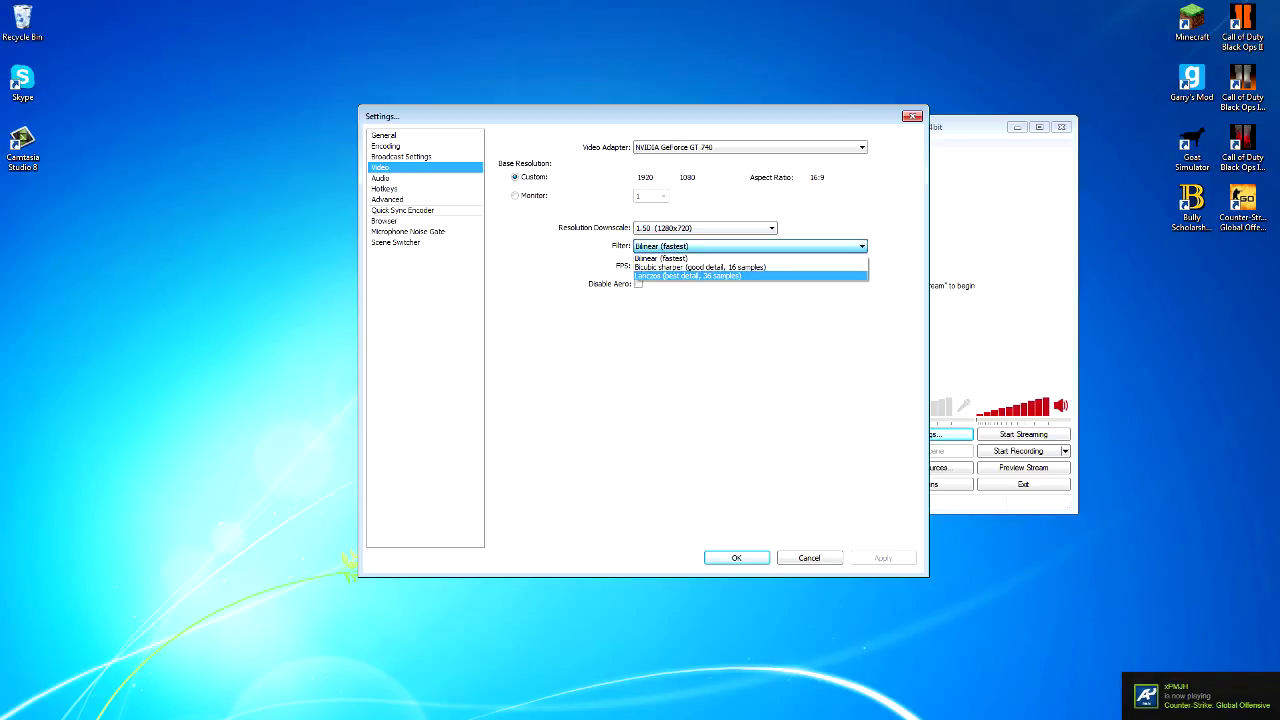
key("Up")
key("Up")
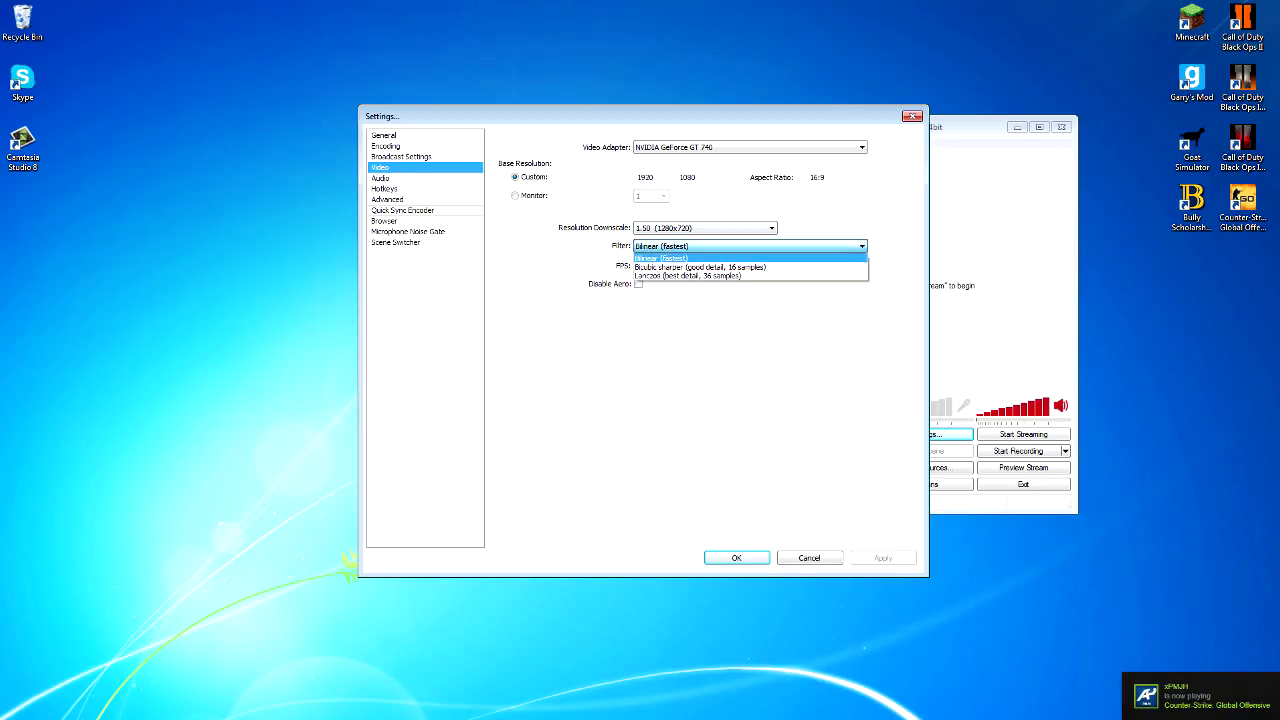
key("Return")
key("alt+Down")
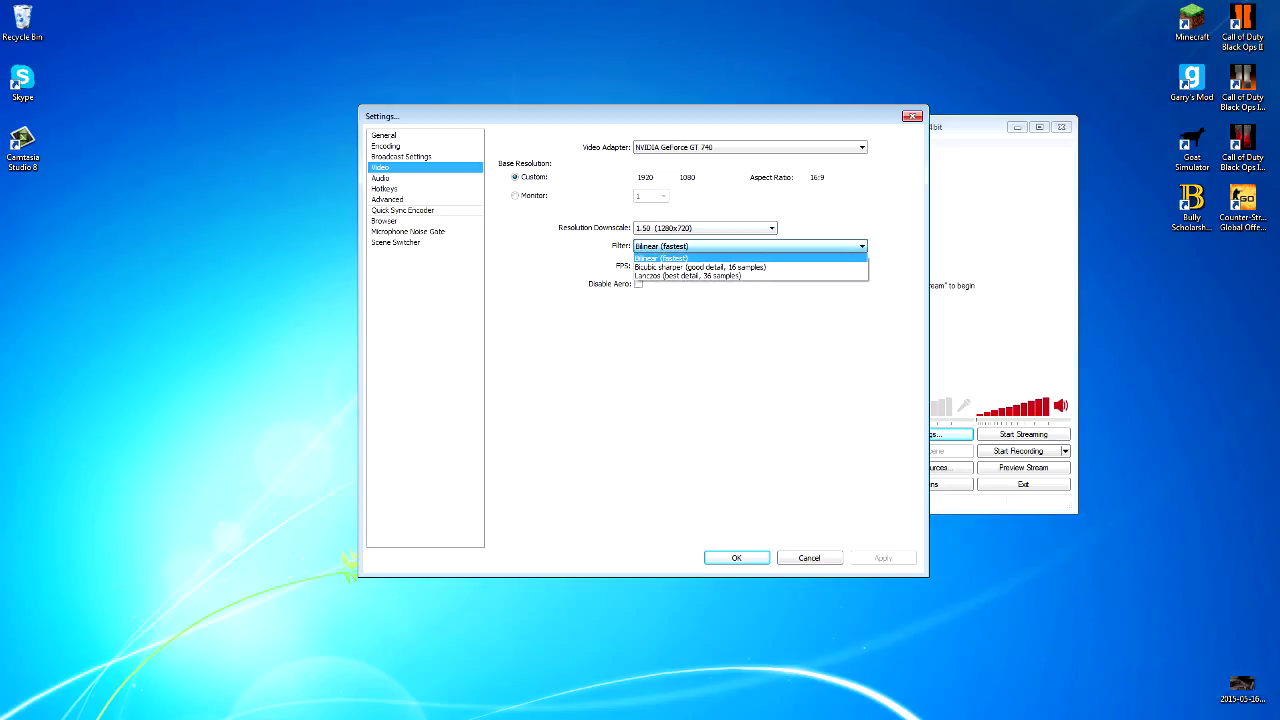
key("Return")
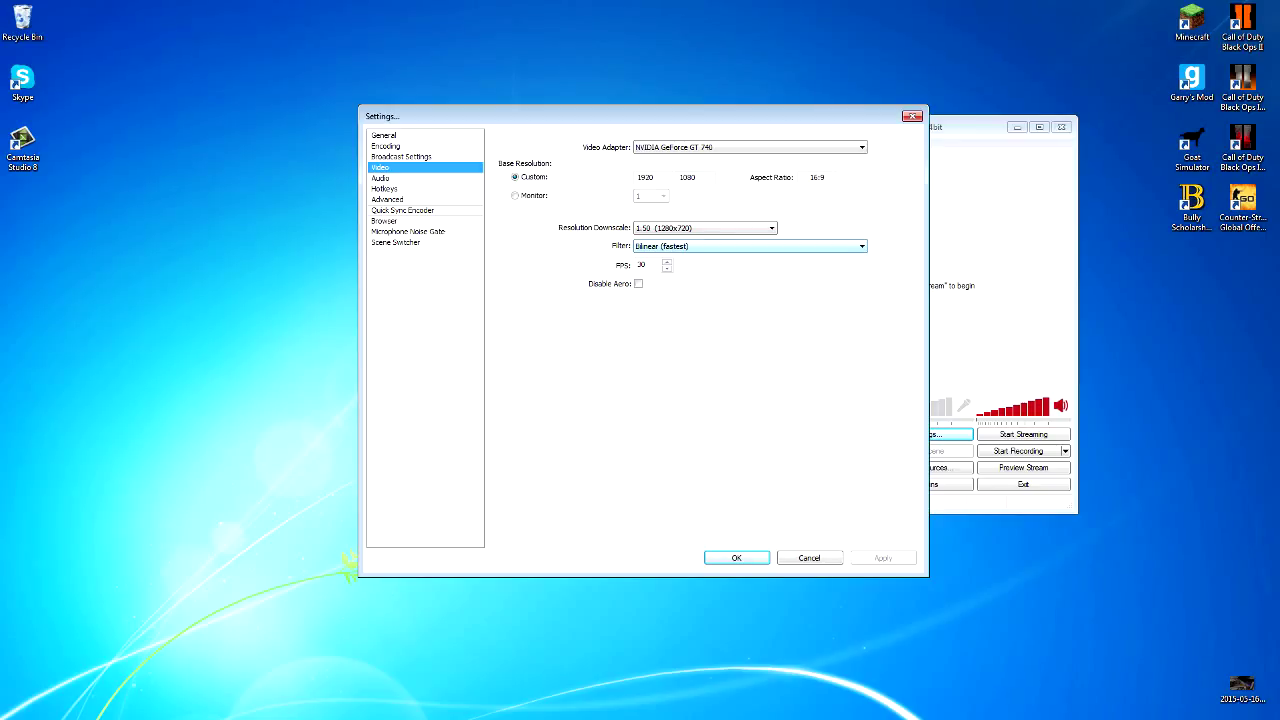
- Set the video frame rate to 30 FPS
key("Tab")
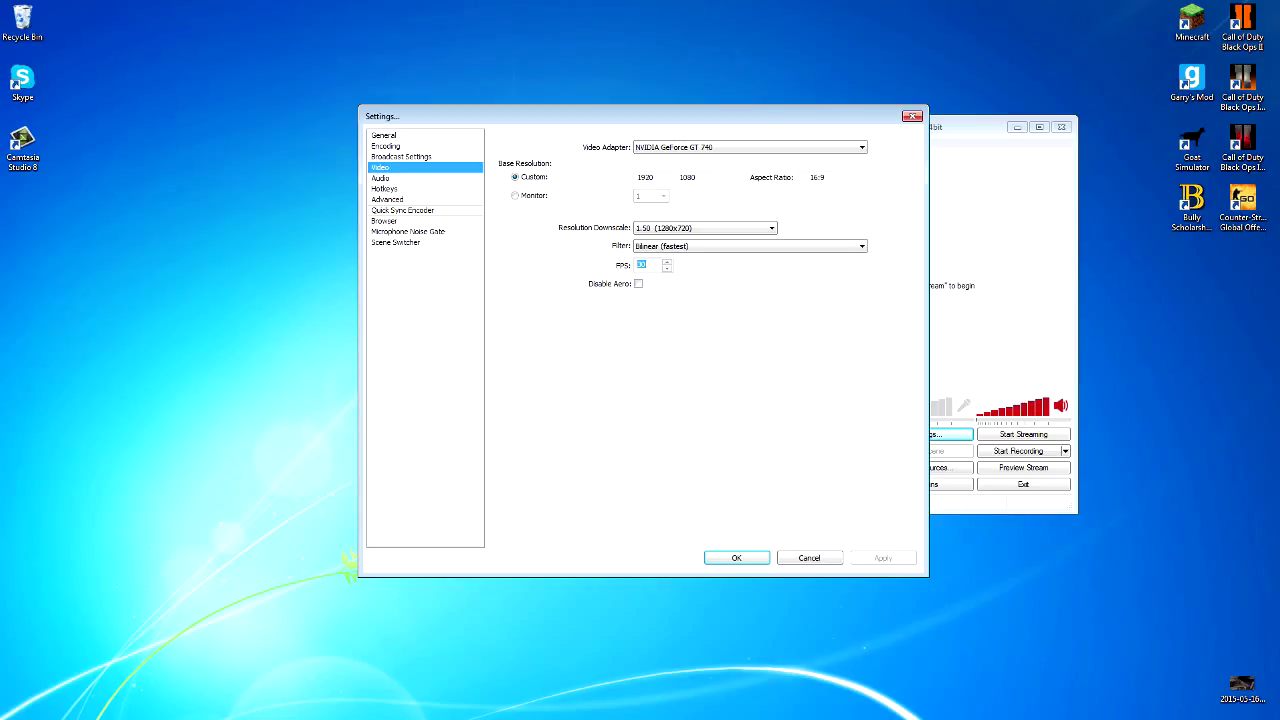
left_click(647, 265)
double_click(643, 265)
type("30")
- Examine the available microphone and desktop audio devices in the Audio settings
left_click(381, 178)
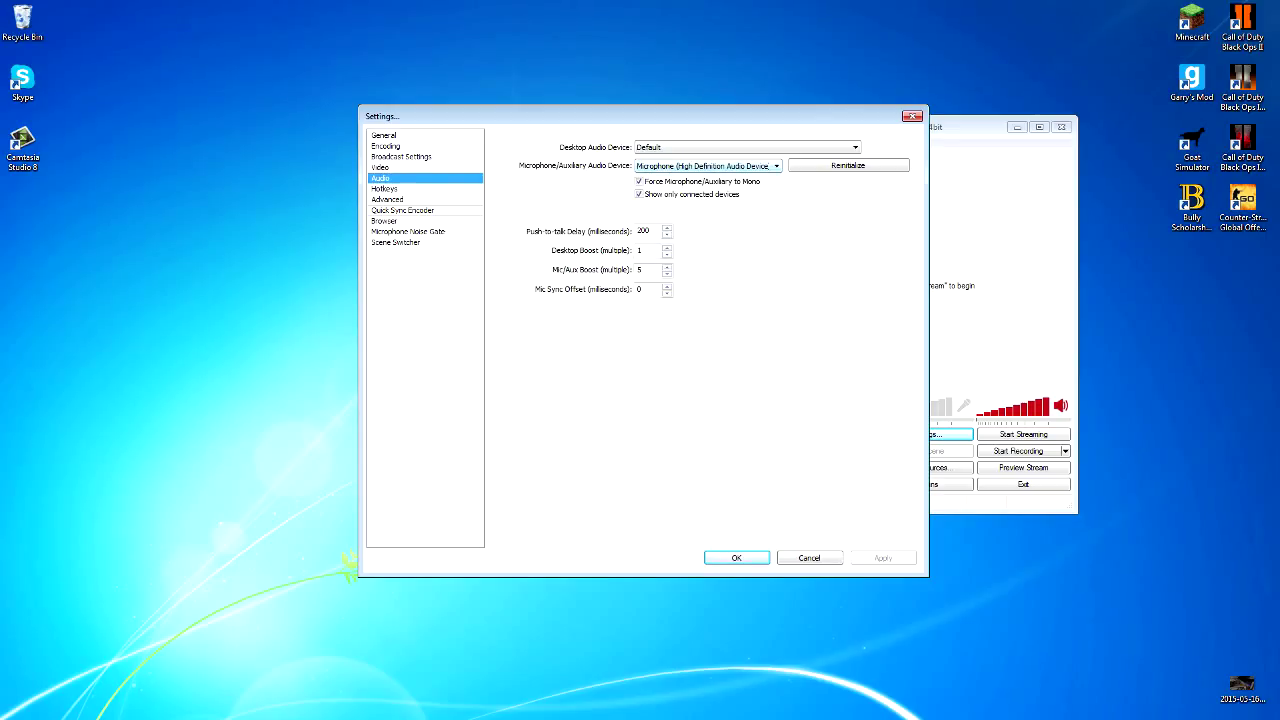
left_click(708, 166)
left_click(708, 166)
left_click(708, 166)
left_click(708, 166)
left_click(708, 166)
left_click(708, 166)
left_click(855, 147)
left_click(855, 147)
left_click(855, 147)
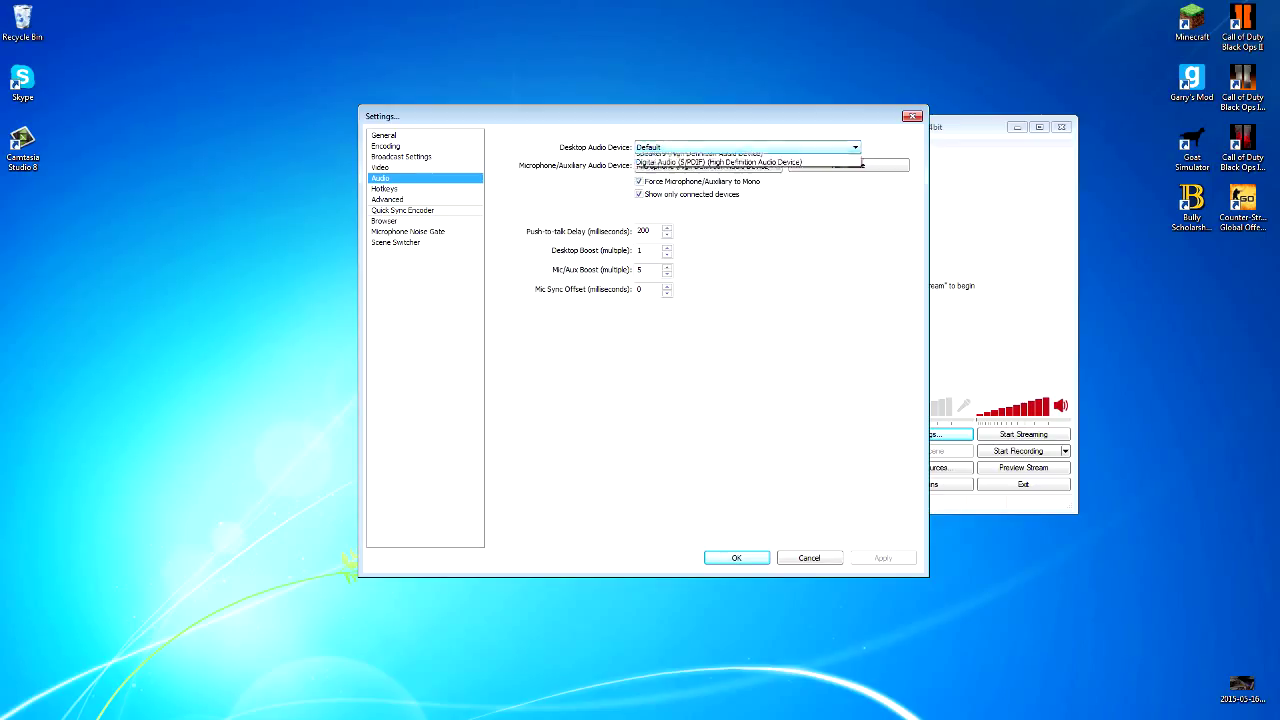
left_click(855, 147)
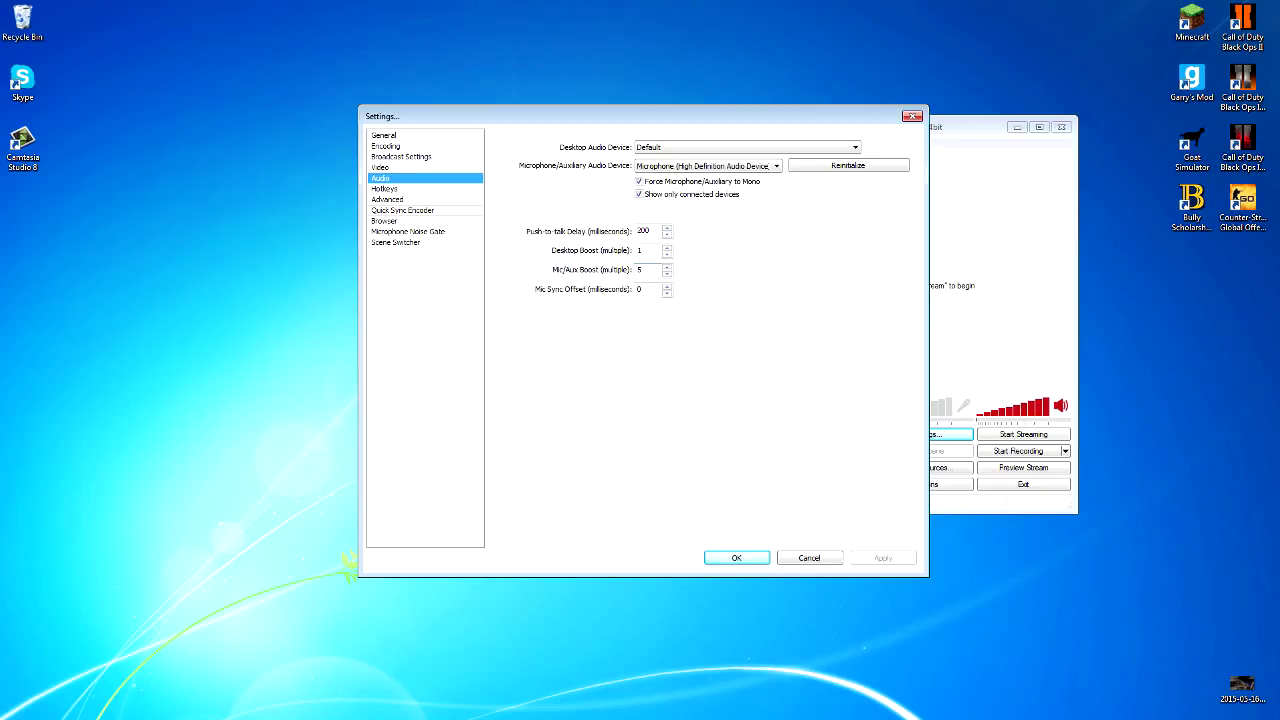
- Set the microphone/auxiliary boost multiple to 3 after trying other values, and apply the Audio settings
double_click(640, 270)
type("3")
double_click(640, 270)
type("19")
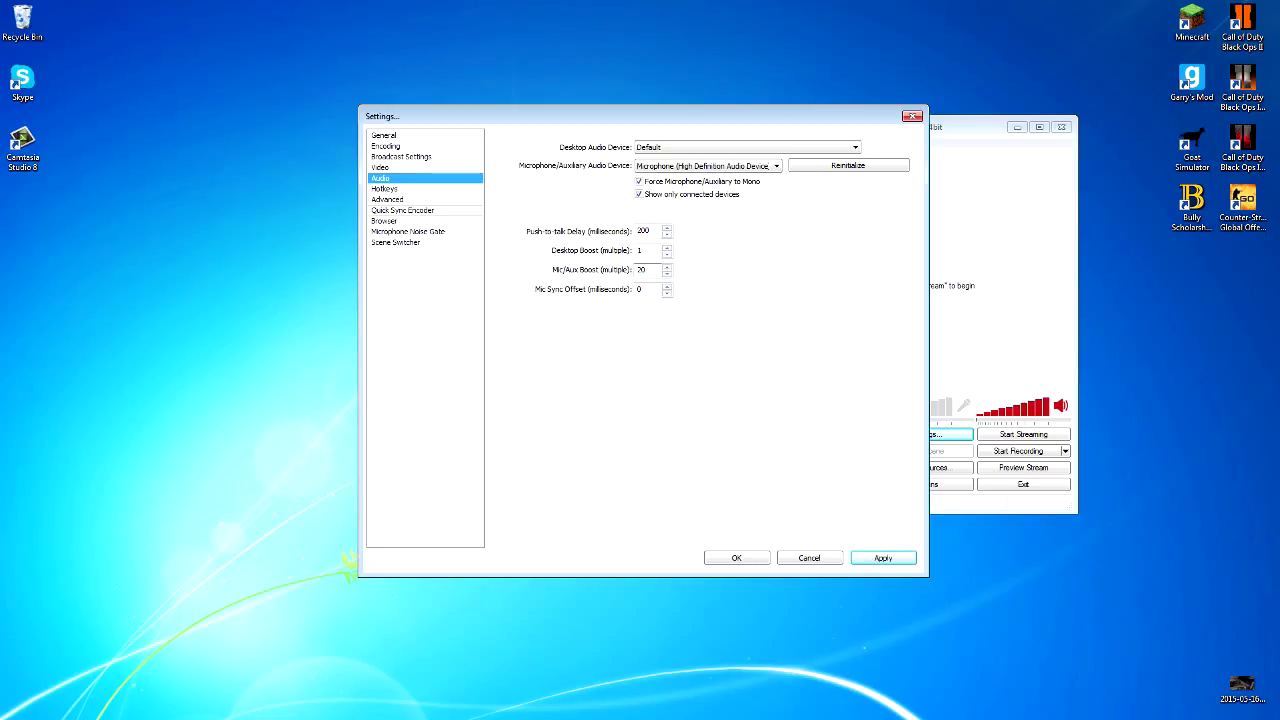
double_click(641, 270)
type("3")
left_click(883, 558)
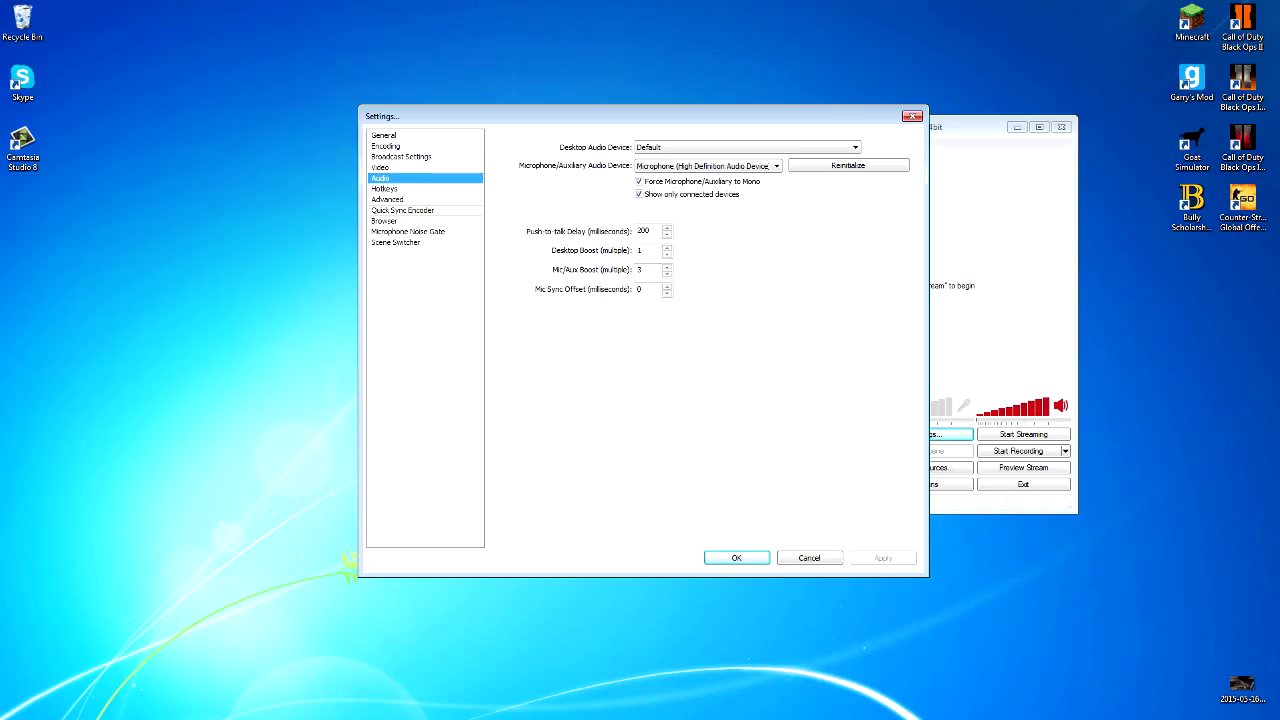
- Examine the hotkey assignments and the general Advanced options for process priority, scene buffering time and encoding while previewing
left_click(384, 189)
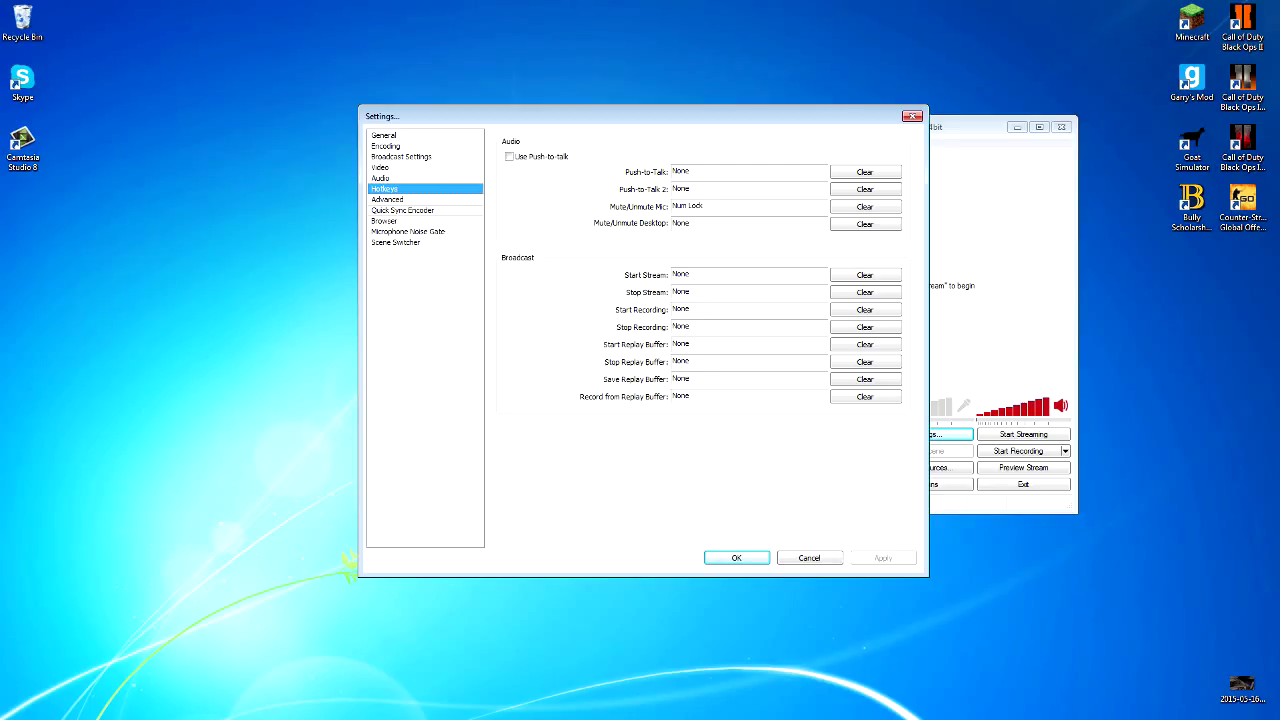
left_click(388, 199)
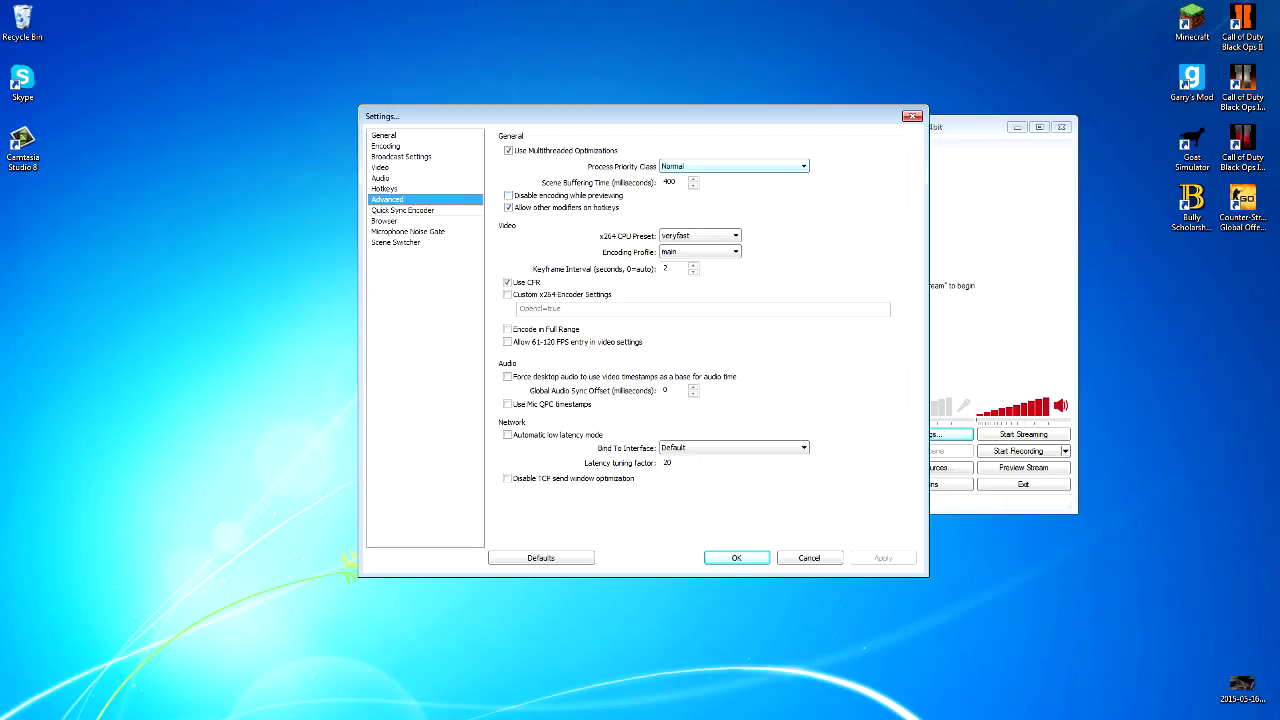
left_click(734, 166)
left_click(734, 166)
double_click(672, 182)
left_click(508, 196)
key("space")
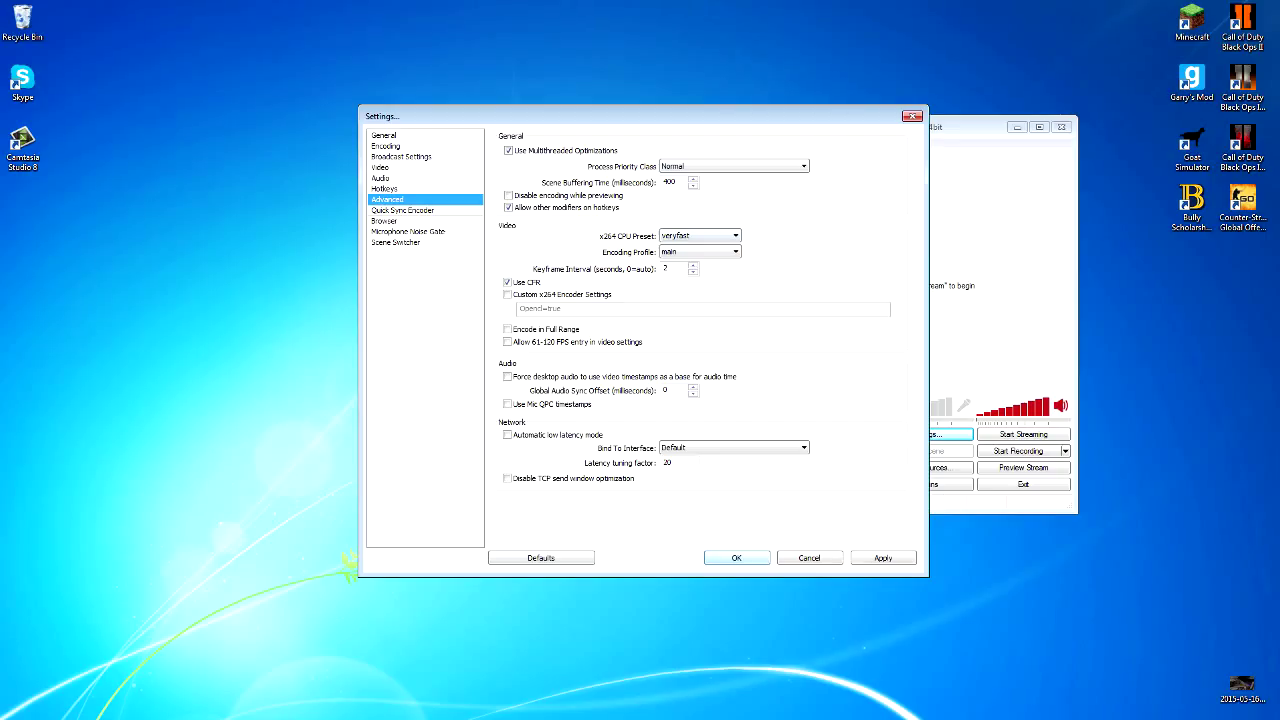
- Set the x264 CPU preset to veryfast after comparing it with the slower presets
left_click(700, 235)
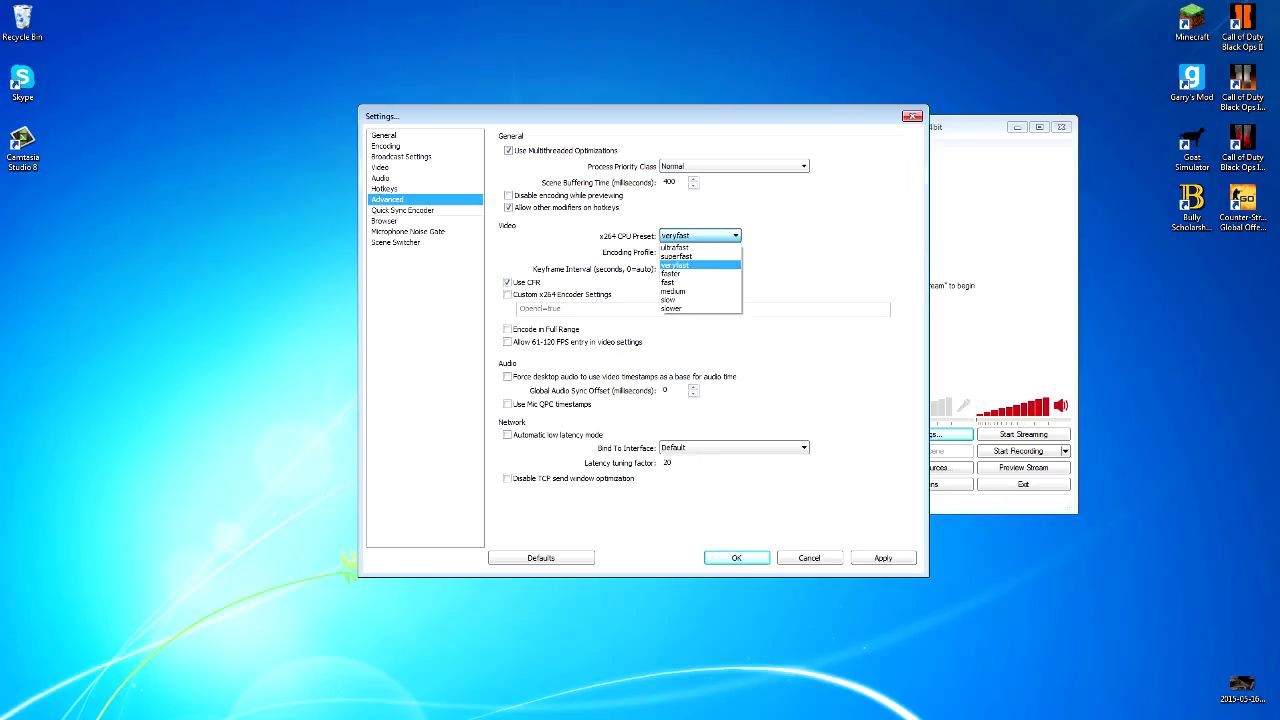
left_click(700, 236)
left_click(700, 236)
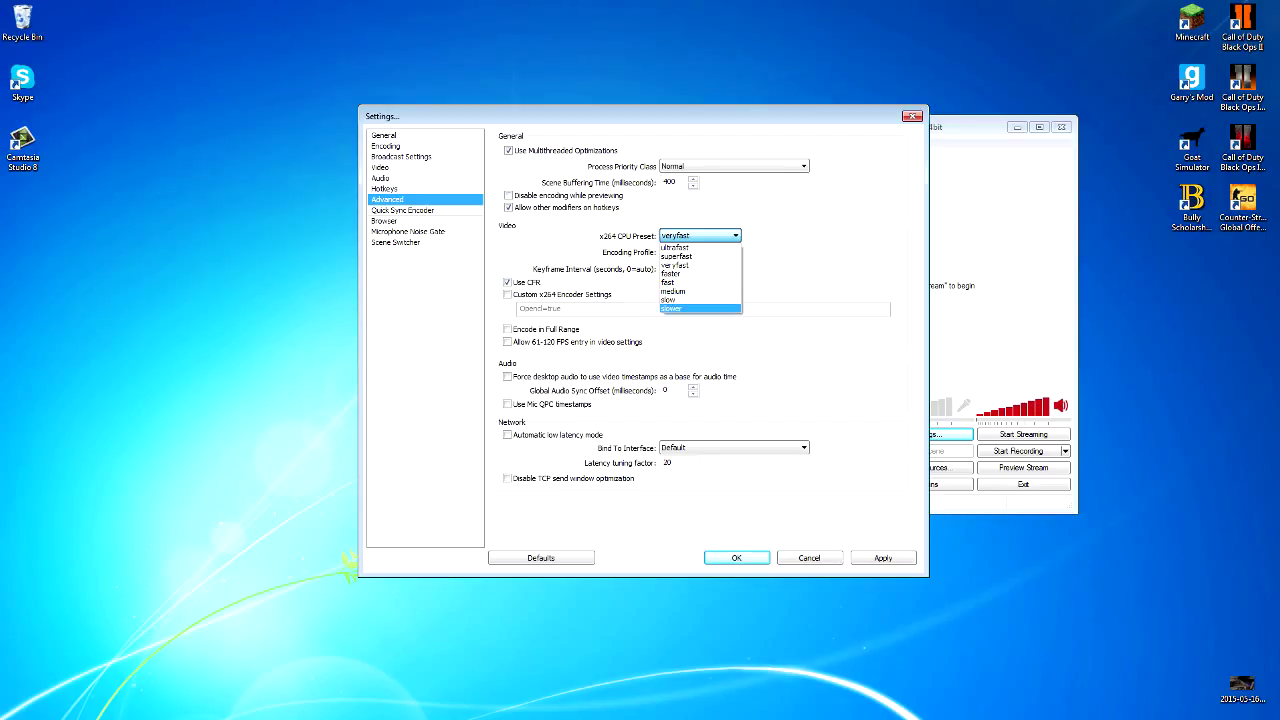
left_click(700, 308)
left_click(700, 236)
left_click(698, 264)
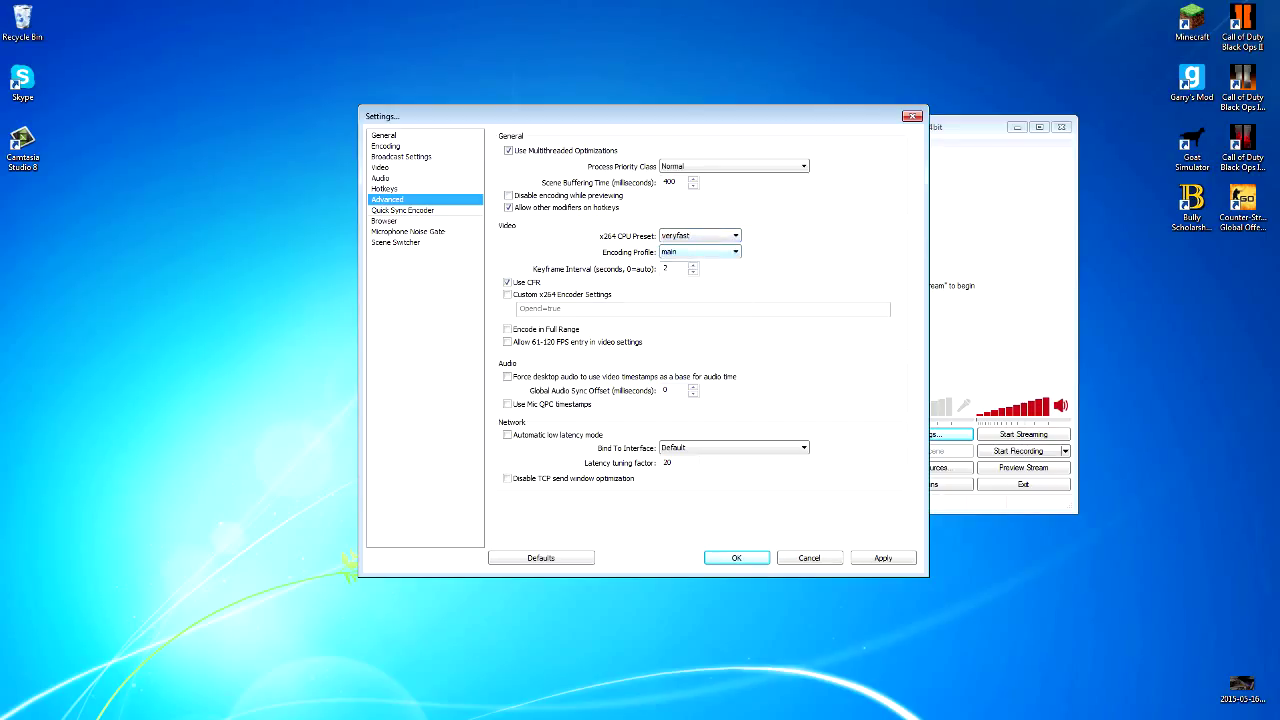
- Set the encoding profile to main after viewing the available profiles
left_click(700, 252)
left_click(700, 252)
left_click(700, 252)
left_click(700, 252)
left_click(700, 252)
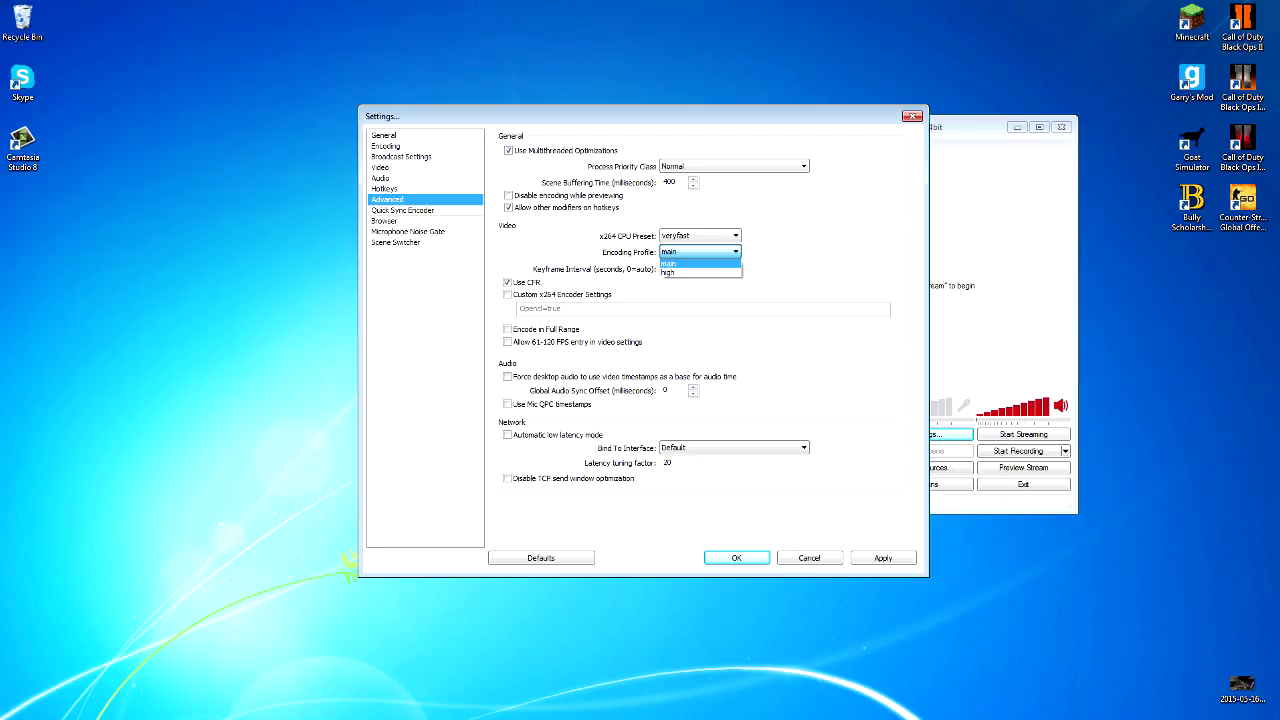
left_click(698, 263)
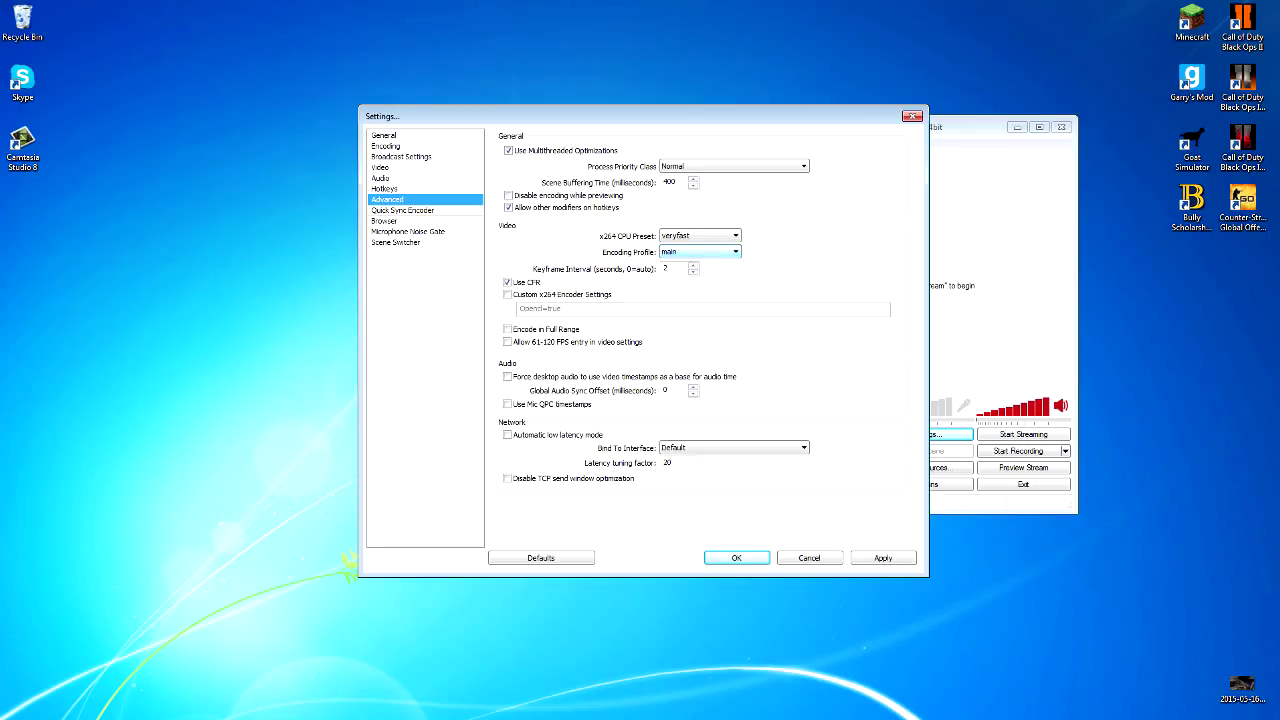
- Check the keyframe interval and CFR options, leave custom x264 encoder settings disabled, and apply the Advanced settings
double_click(667, 268)
left_click(508, 283)
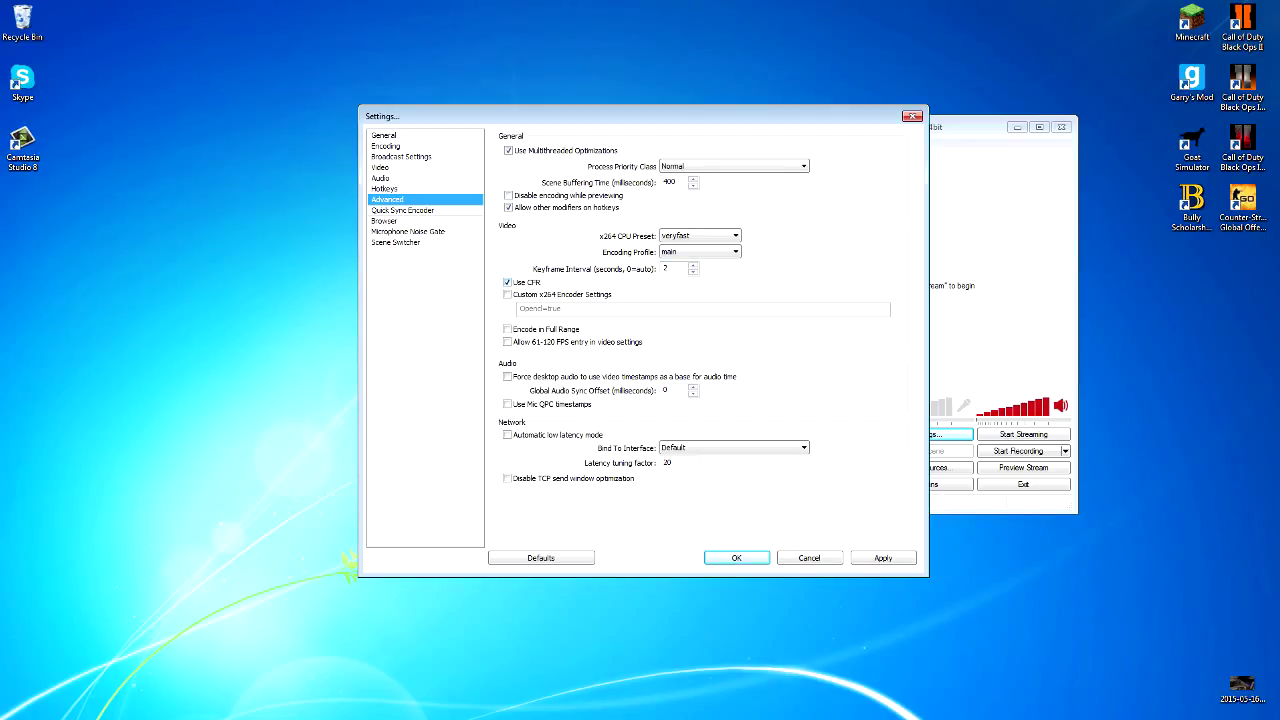
left_click(508, 295)
double_click(580, 308)
left_click(580, 308)
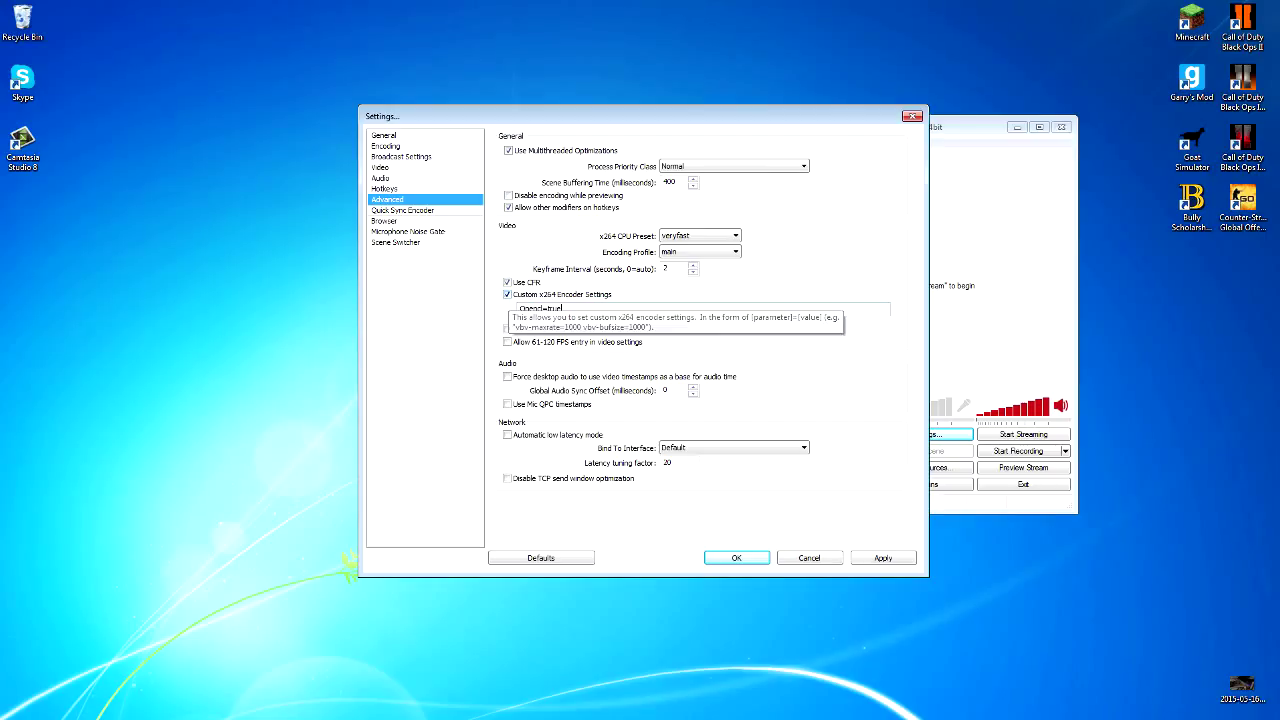
left_click(507, 294)
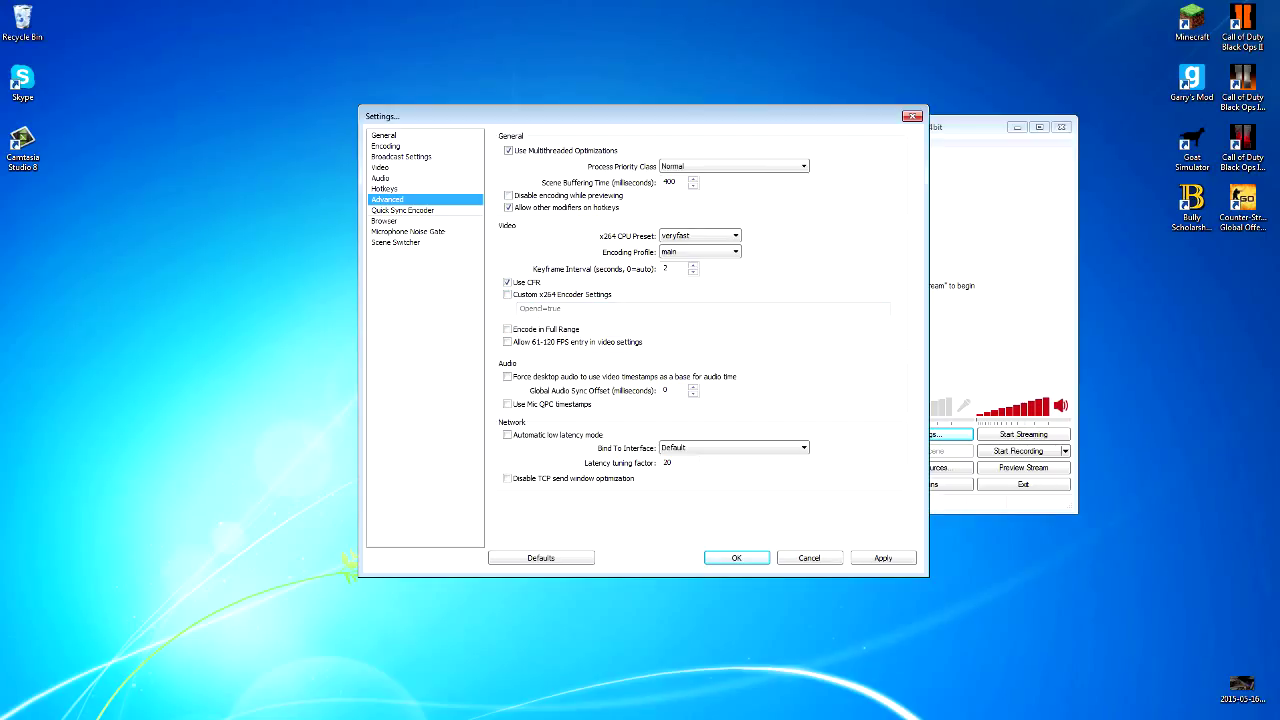
left_click(883, 558)
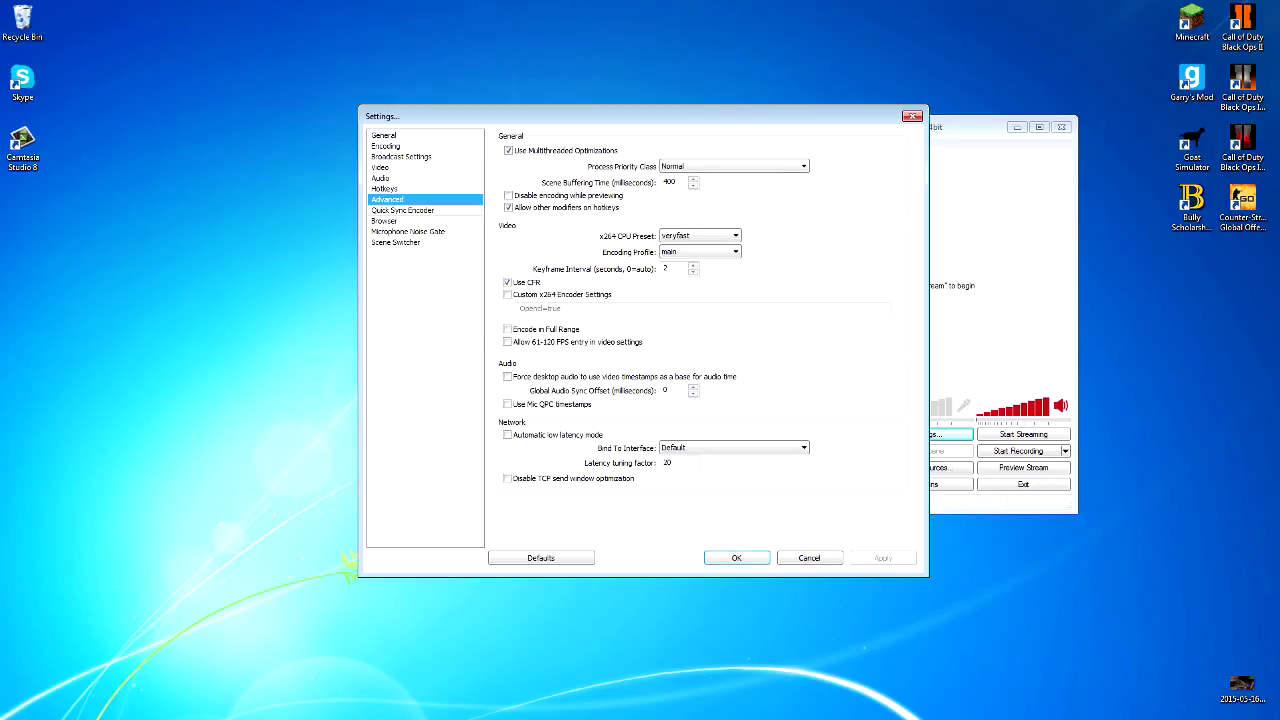
- Examine the Quick Sync Encoder and Browser settings
left_click(403, 210)
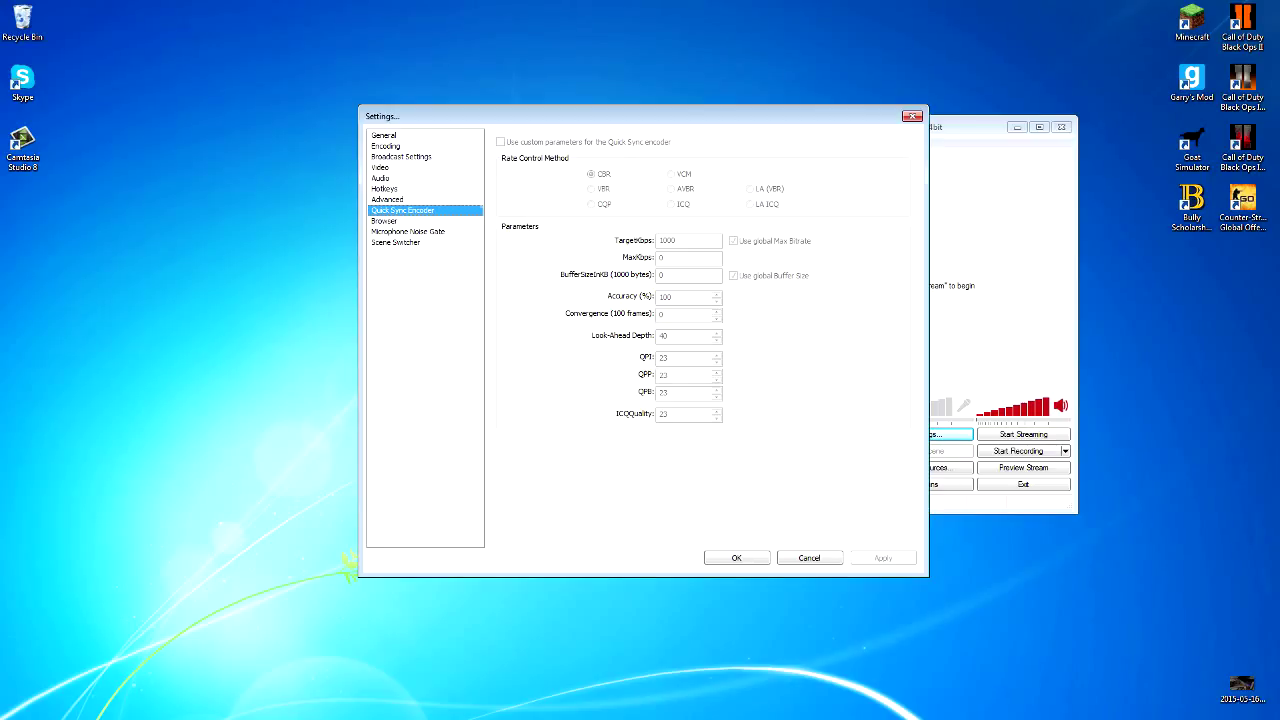
left_click(385, 221)
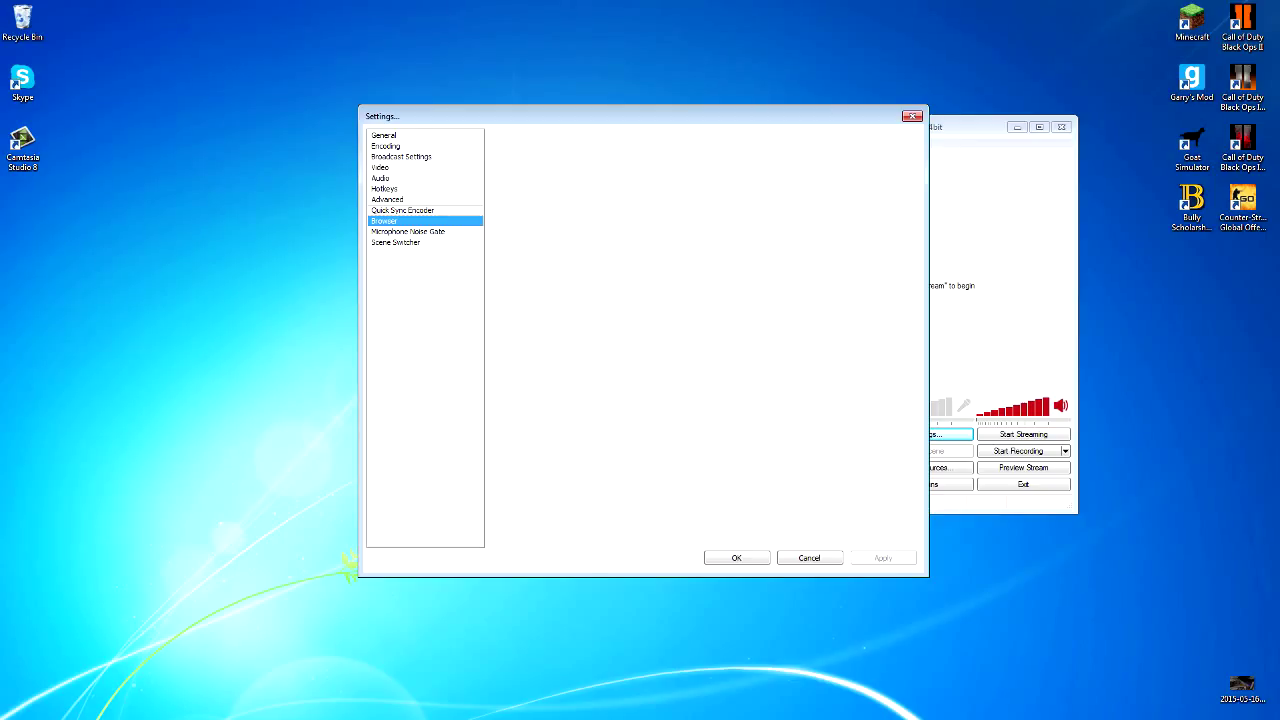
- Preview the microphone noise gate, set its close threshold to -14 dB and open threshold to -9 dB, and apply with the gate enabled
left_click(408, 232)
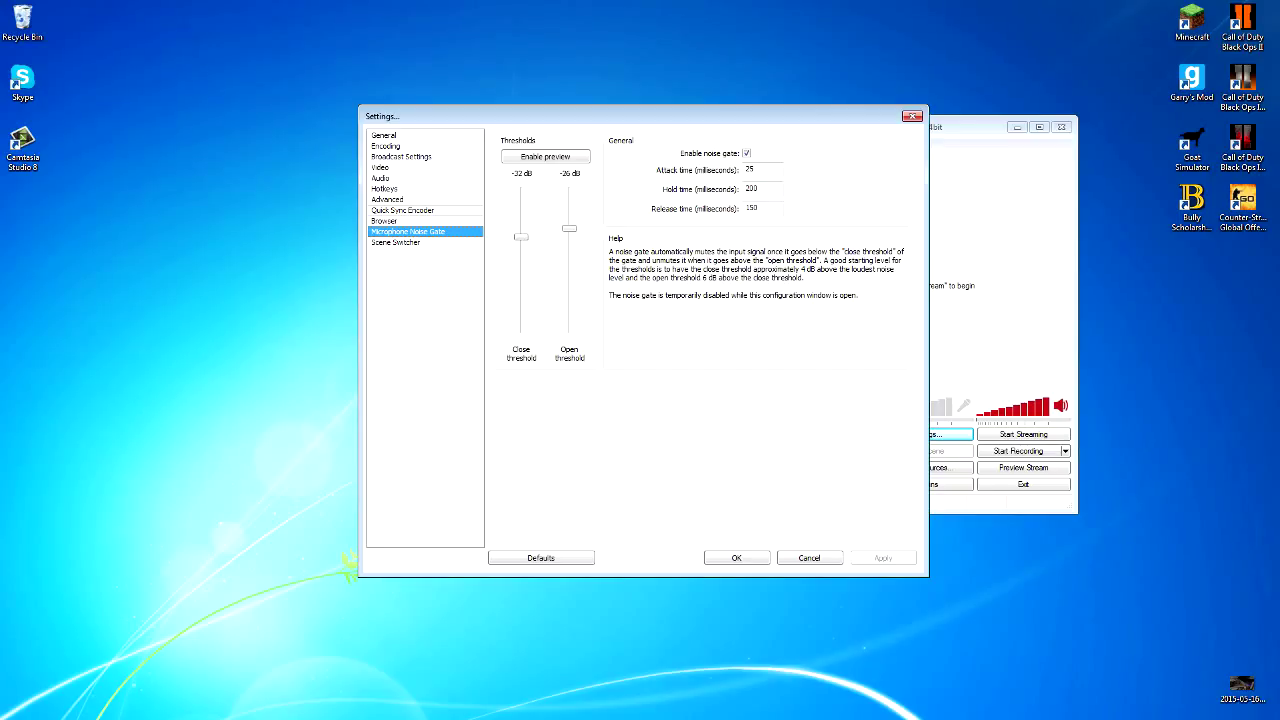
left_click(545, 157)
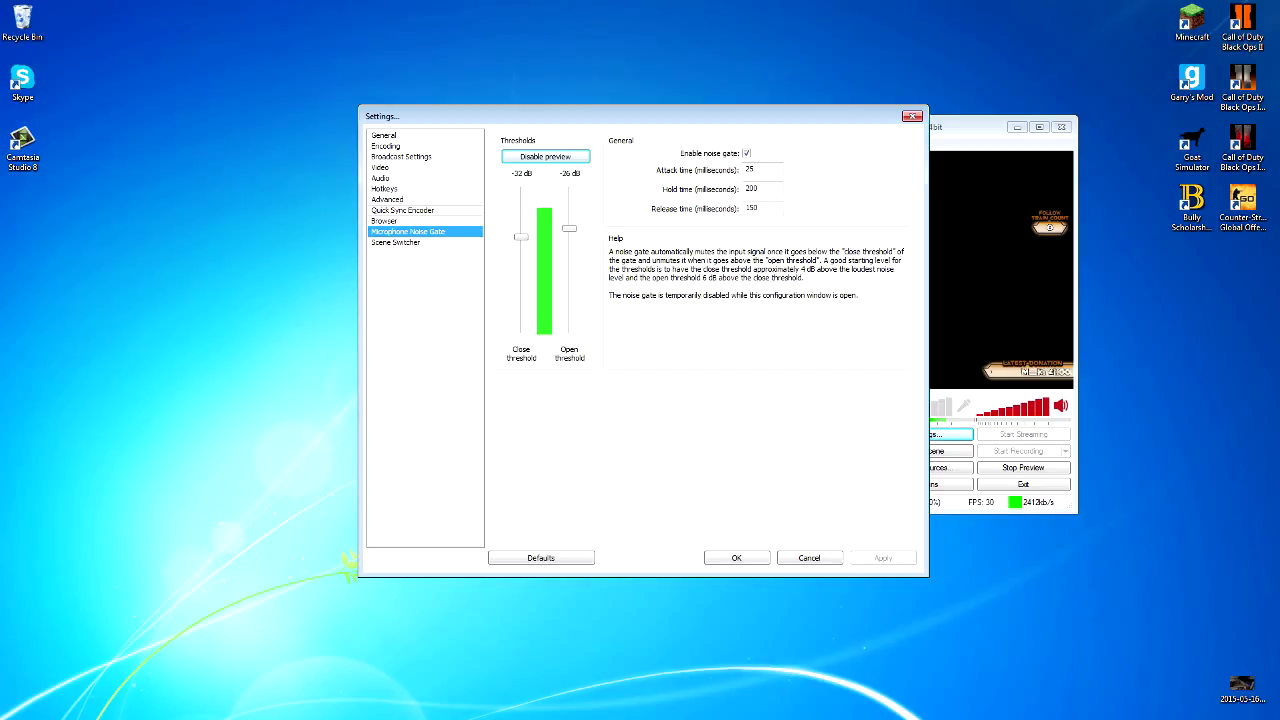
left_click_drag(521, 237, 521, 210)
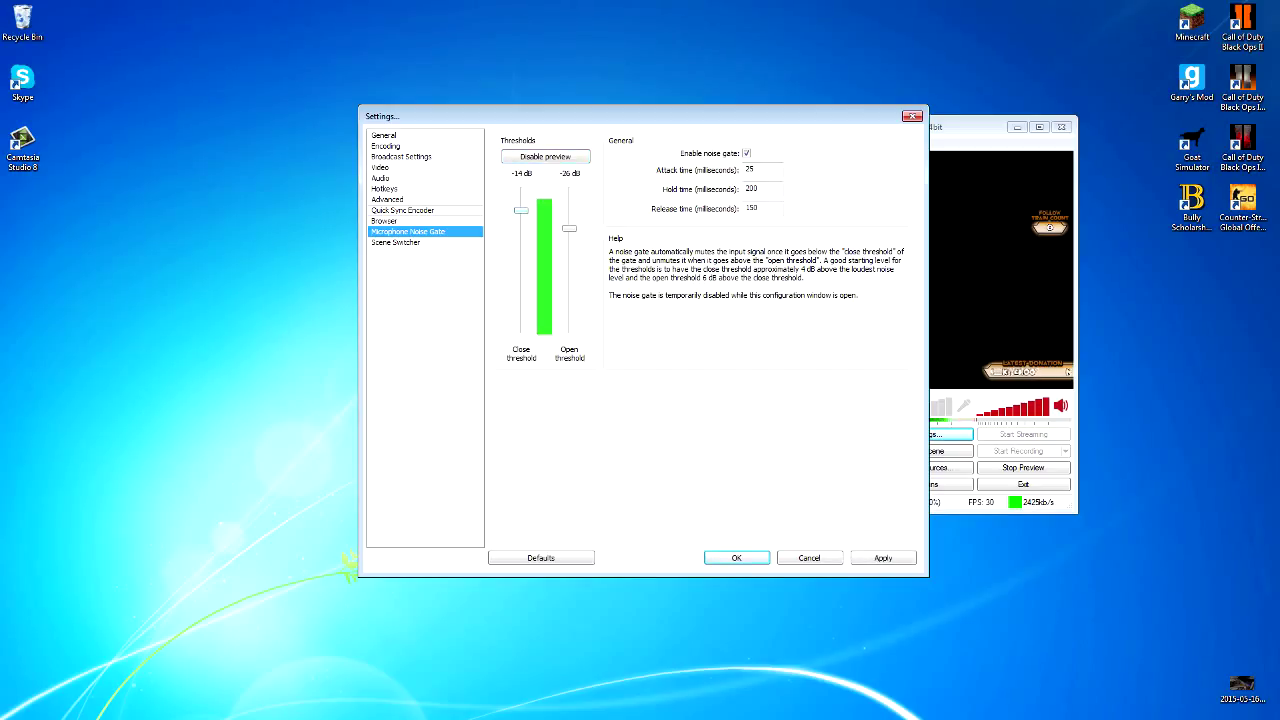
left_click_drag(569, 228, 569, 200)
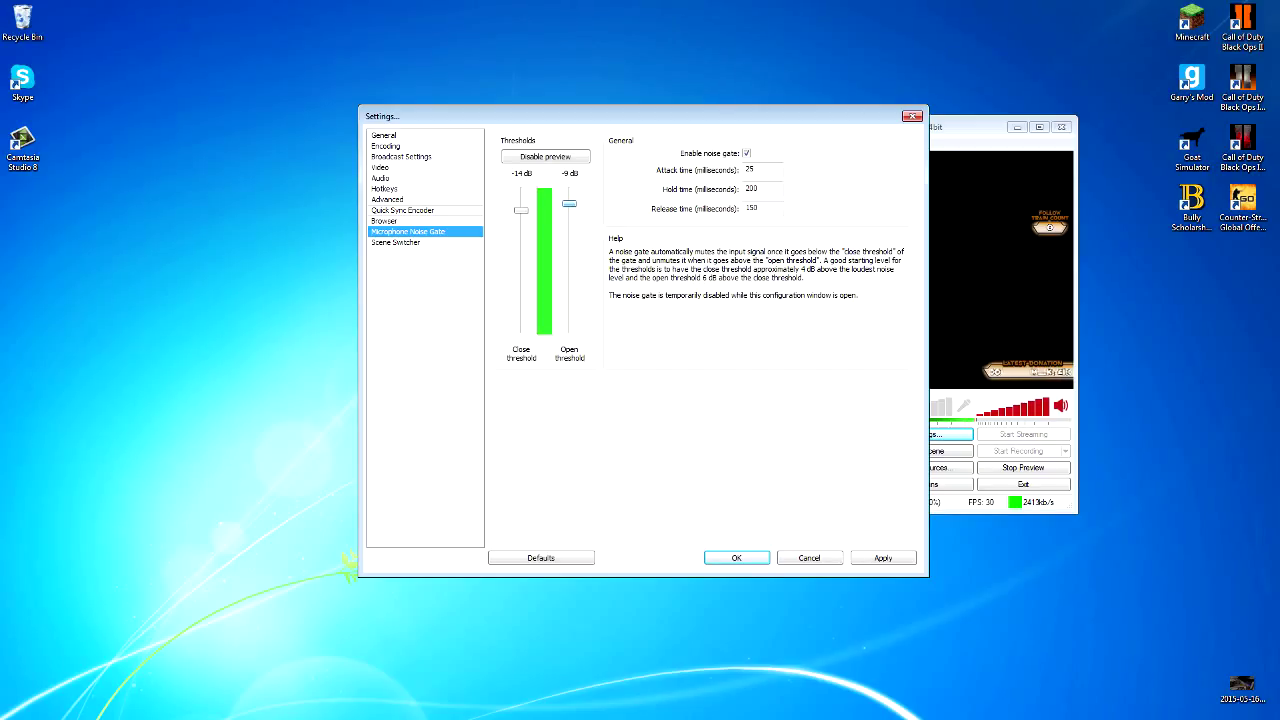
left_click(883, 558)
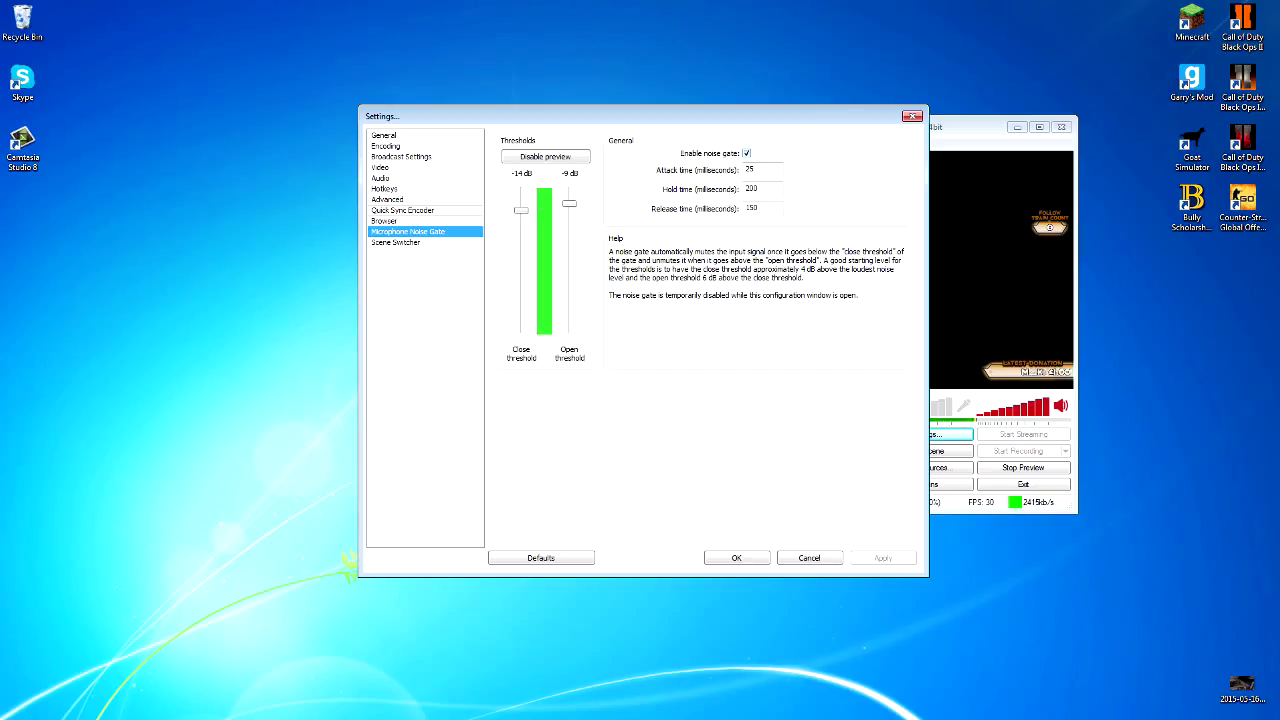
left_click(746, 153)
left_click(746, 153)
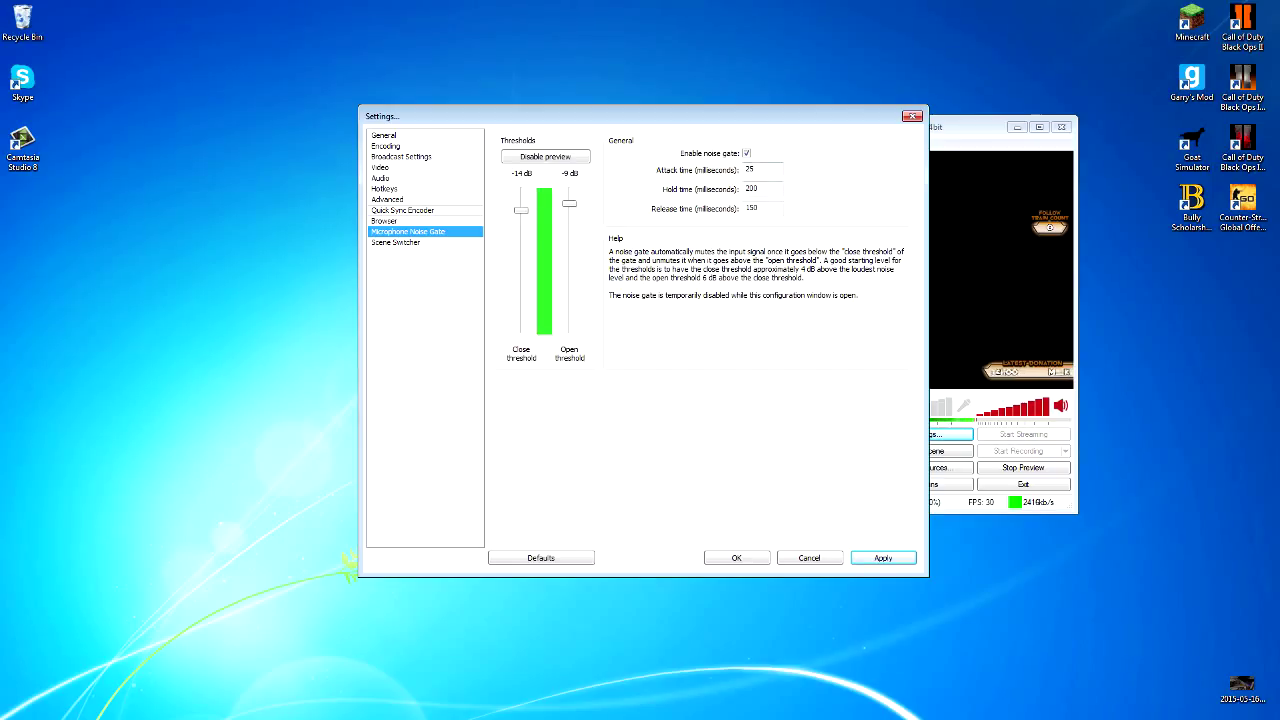
left_click(883, 558)
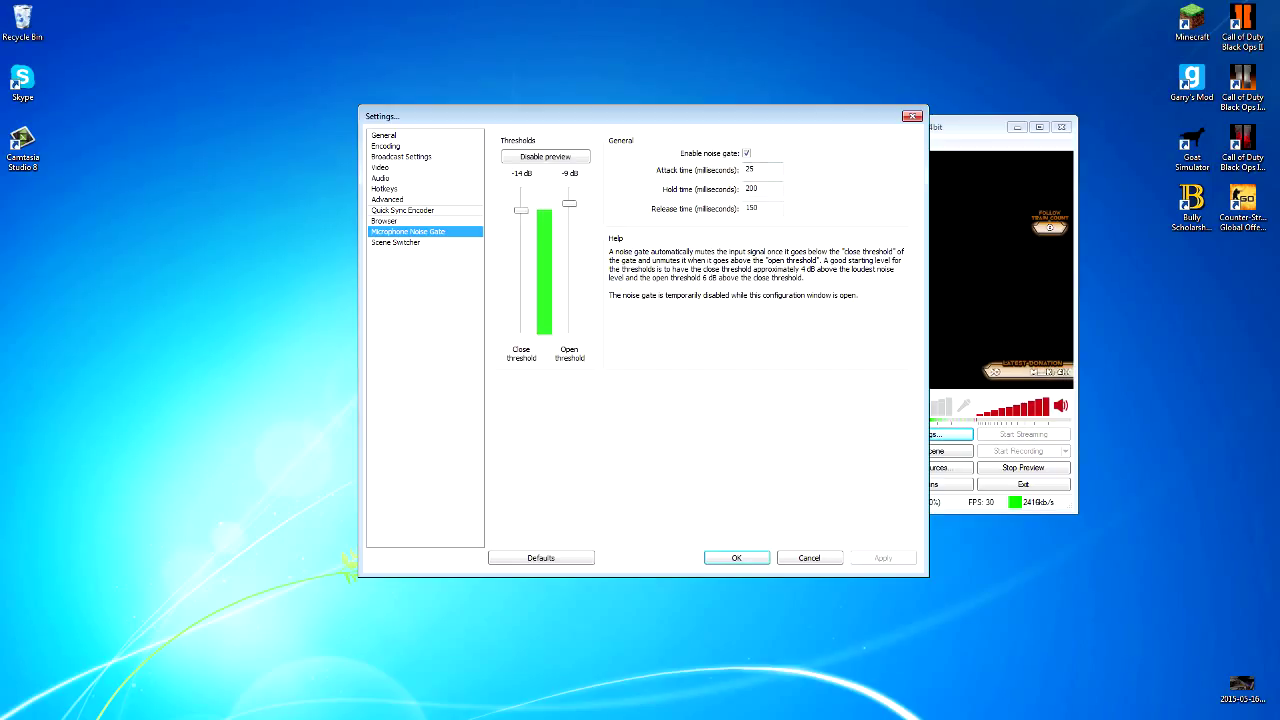
- Review the Scene Switcher settings and close the Settings dialog
left_click(396, 242)
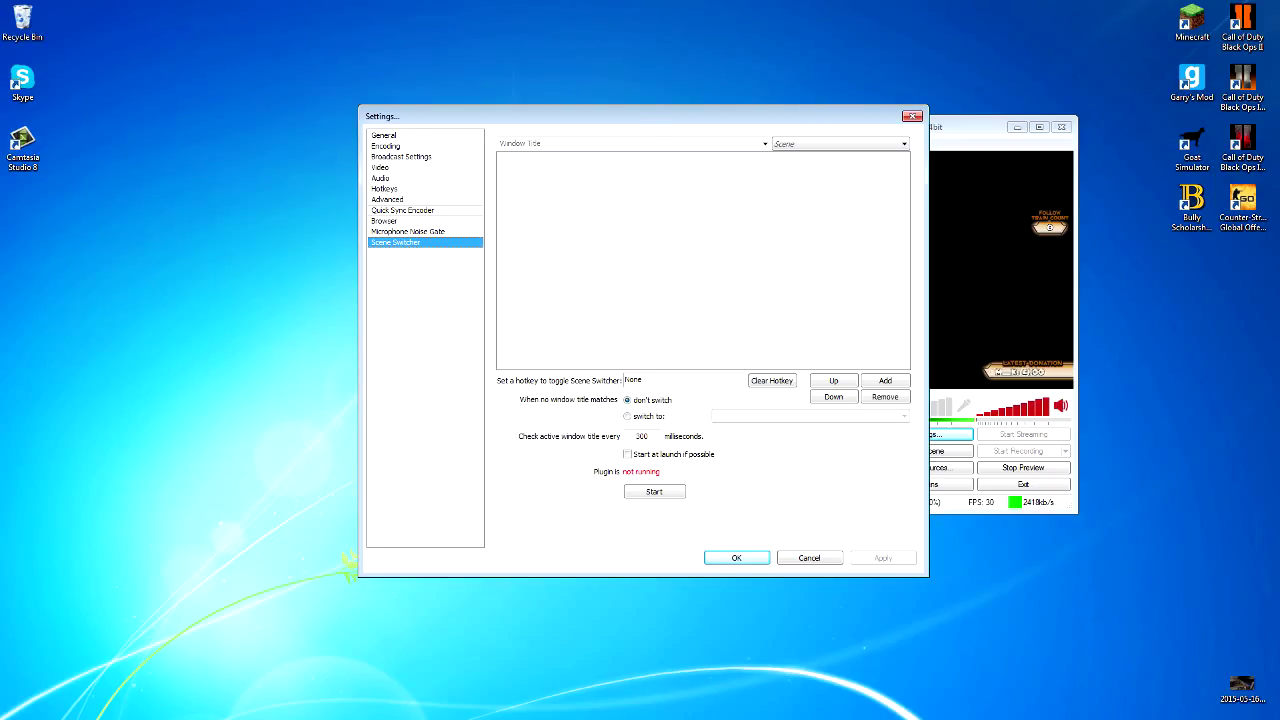
key("Return")
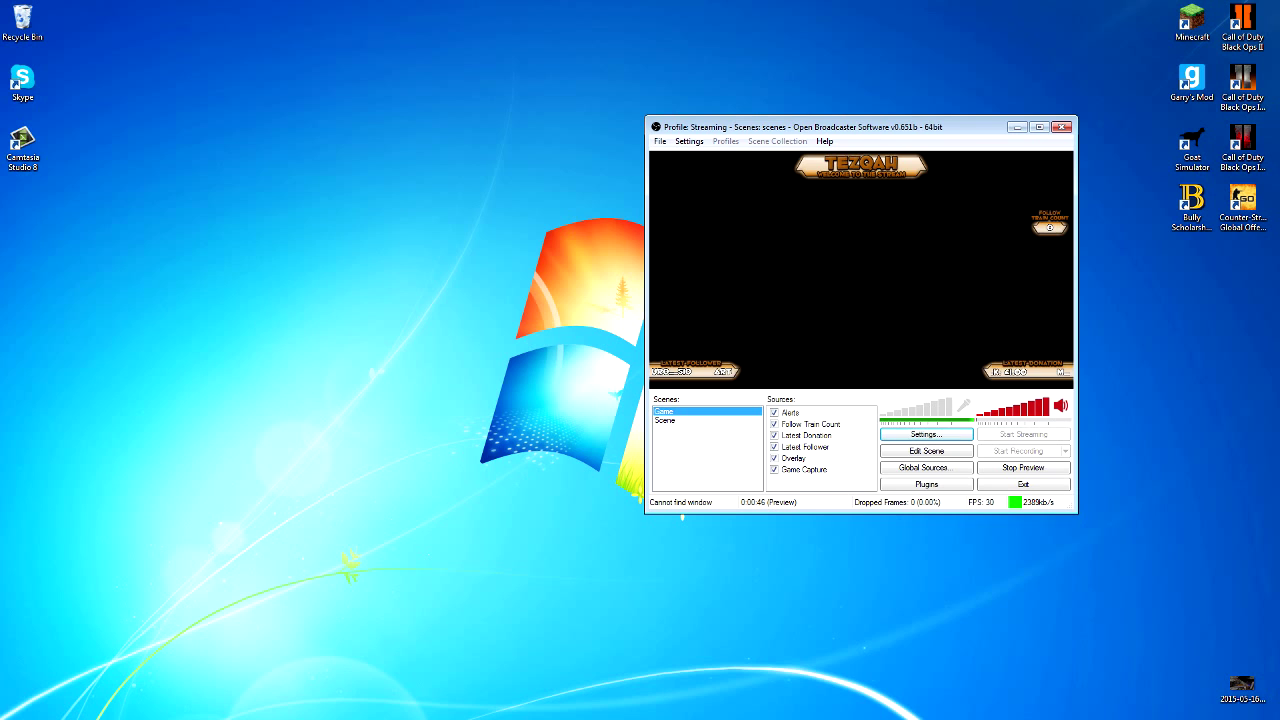
- Set the Game Capture source to capture the Minecraft application
right_click(801, 470)
left_click(842, 566)
left_click(926, 198)
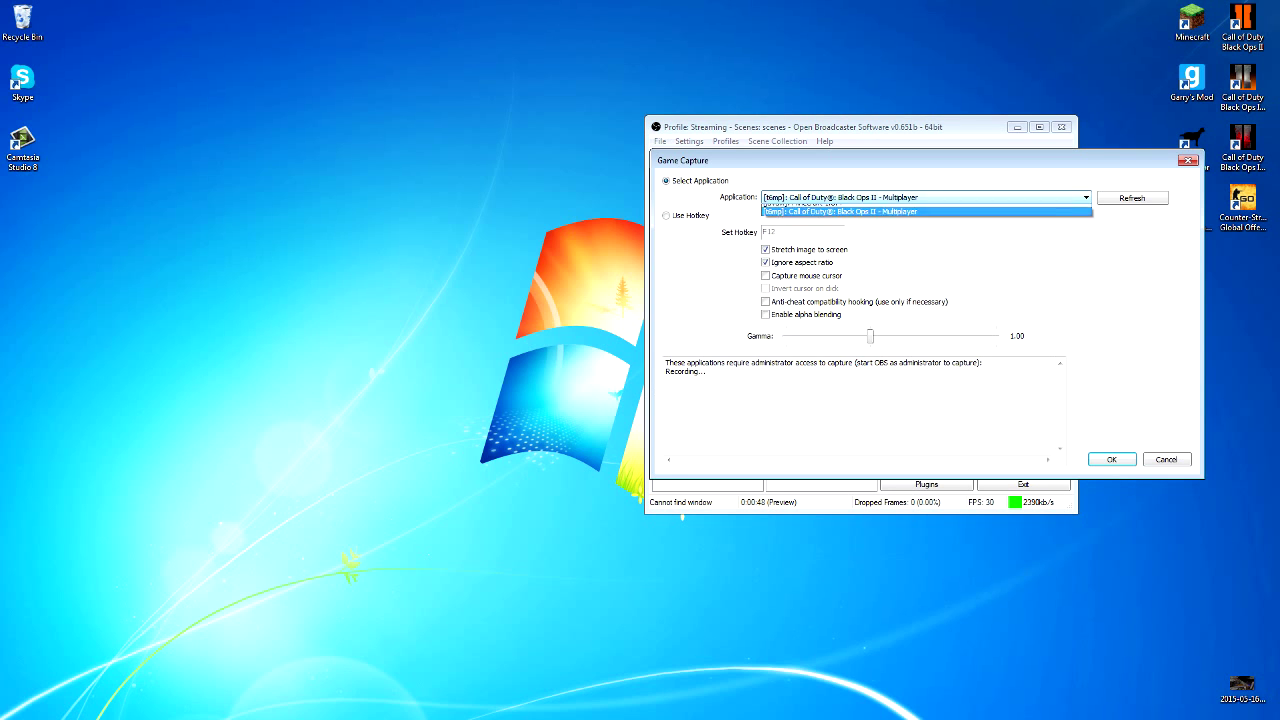
left_click(880, 208)
left_click(1112, 460)
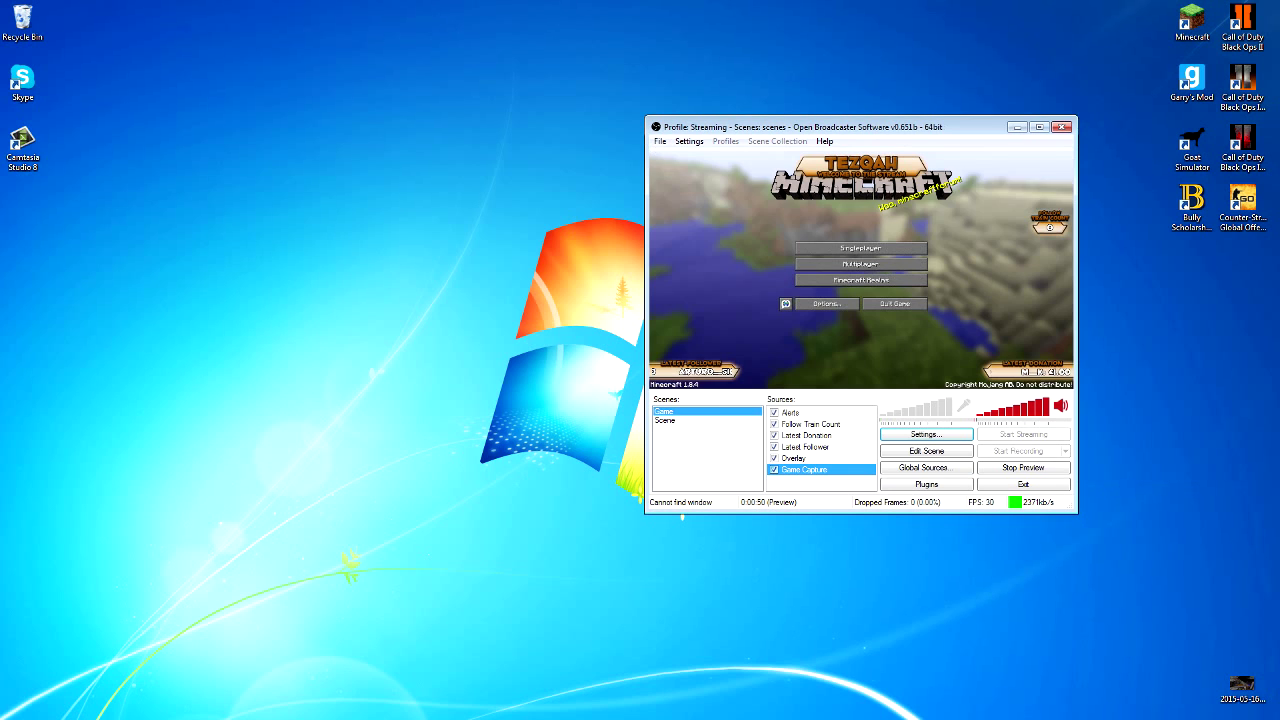
- Fit the Game Capture source to the screen
right_click(843, 470)
left_click(807, 469)
right_click(807, 469)
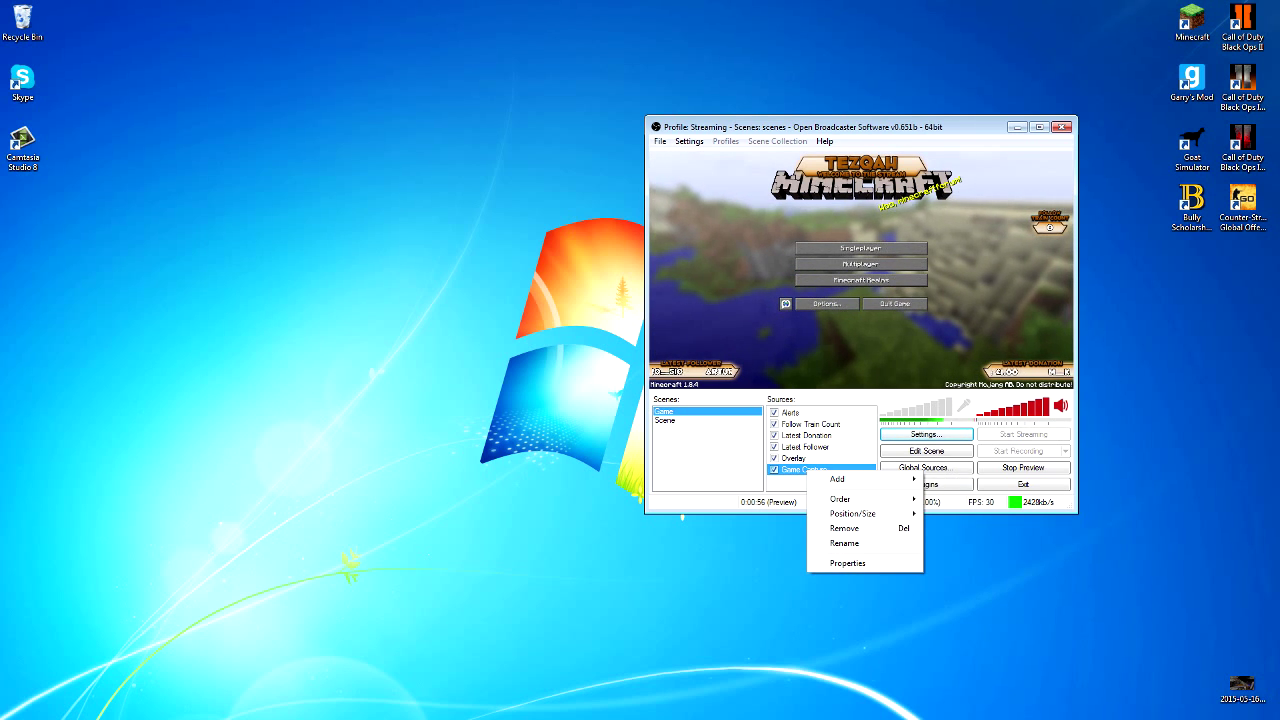
mouse_move(855, 513)
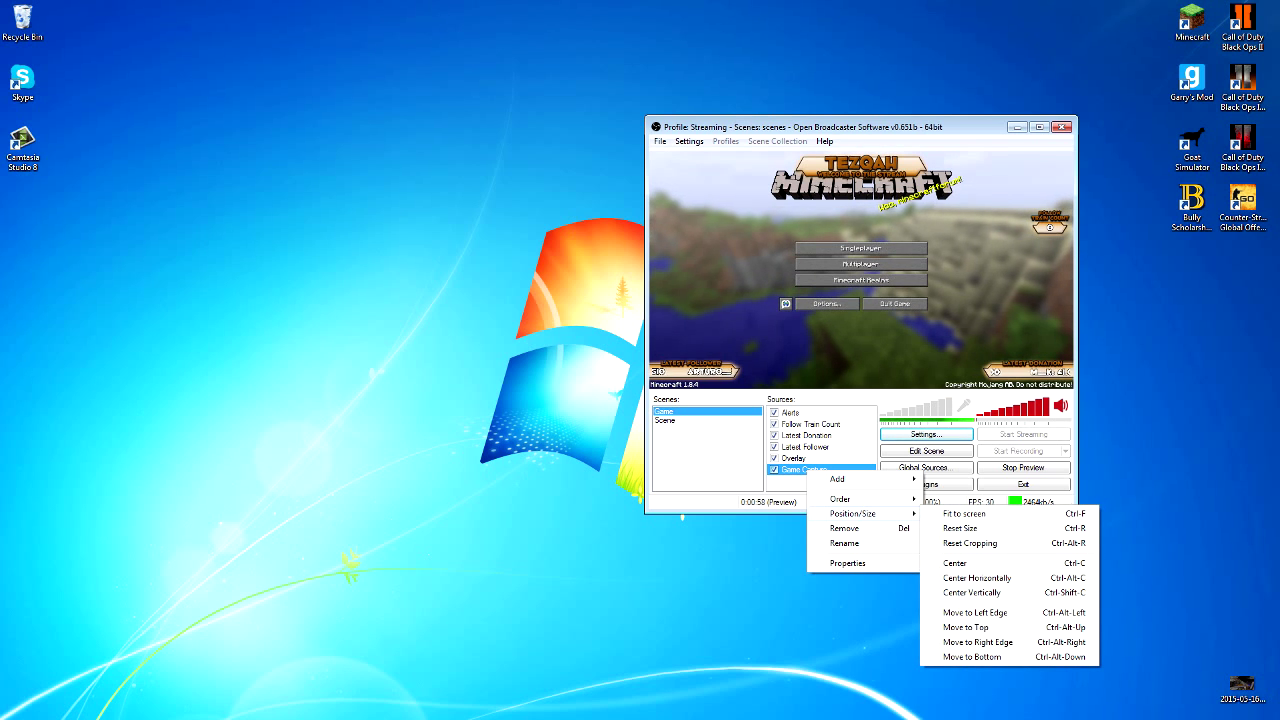
left_click(964, 514)
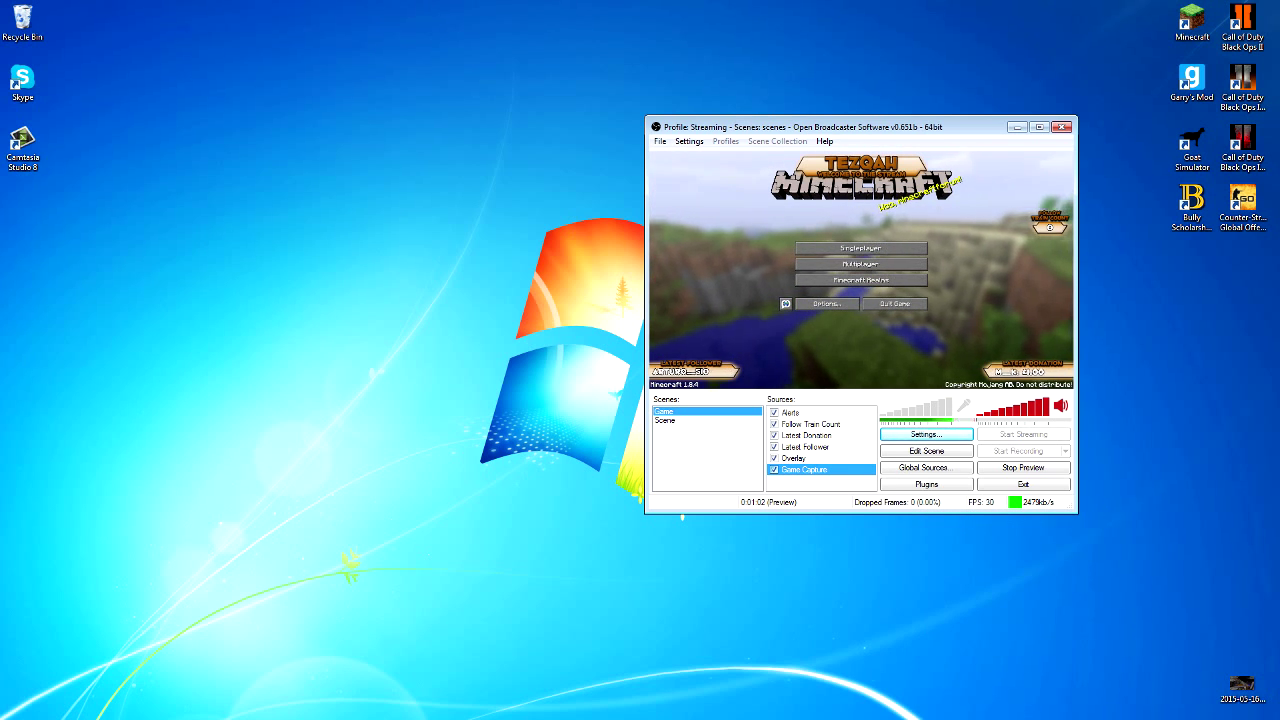
- Maximize the stream preview window and join the saved multiplayer server in Minecraft
key("super+Up")
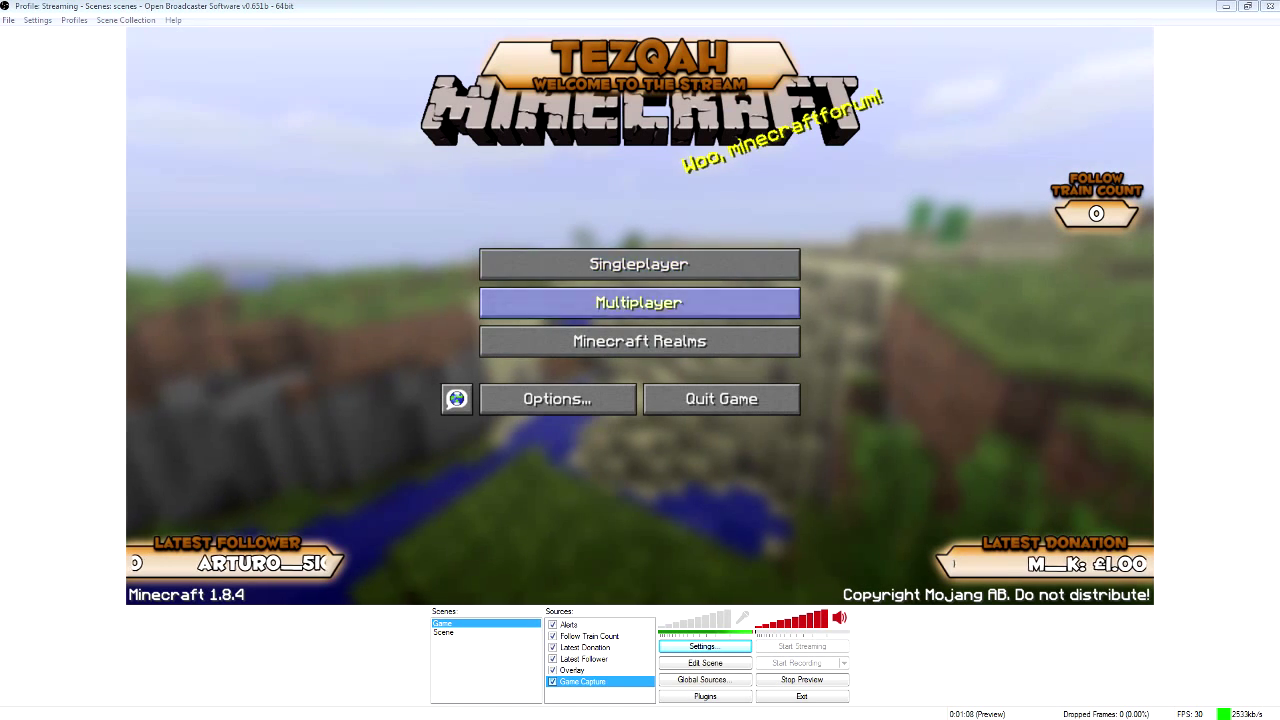
left_click(639, 302)
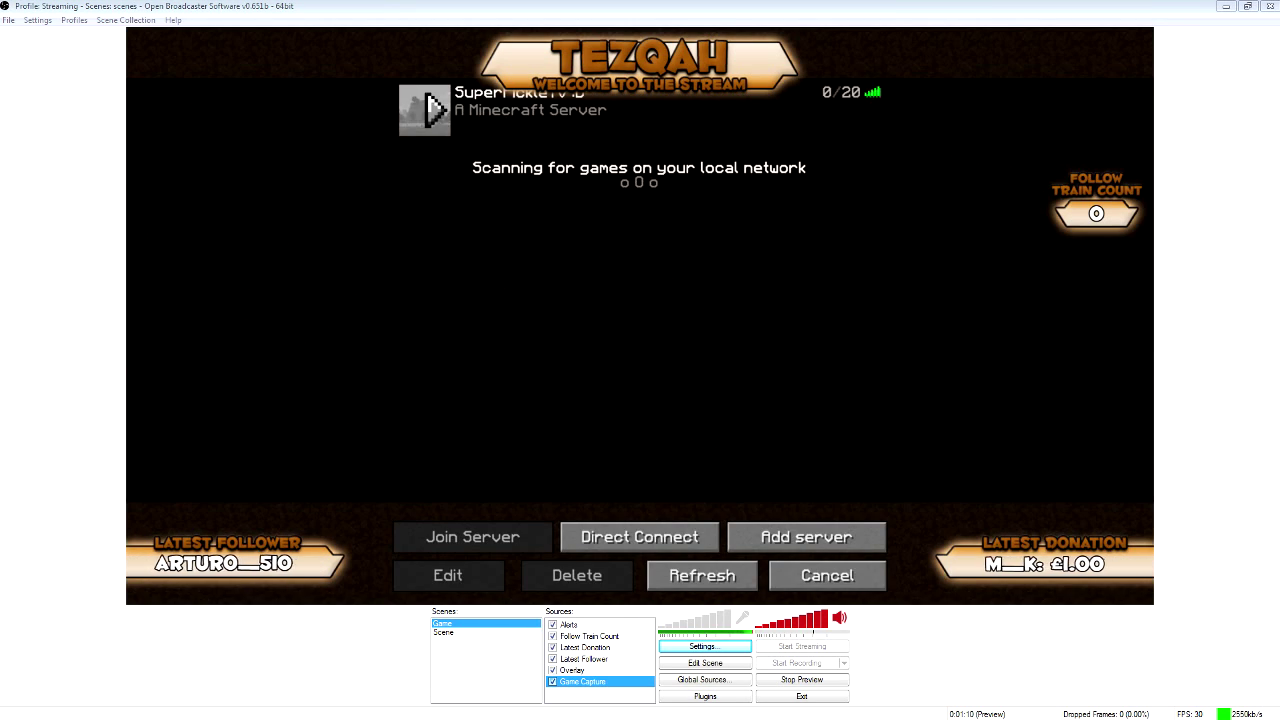
left_click(428, 108)
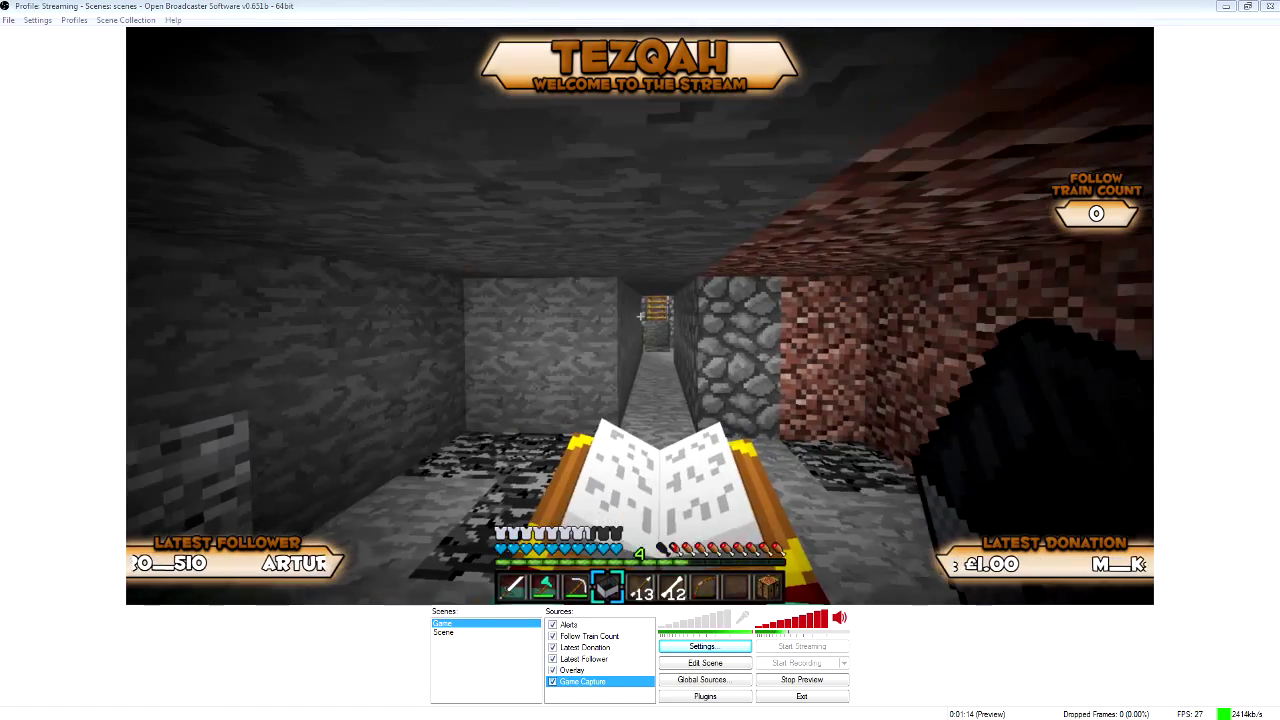
- Move around in the Minecraft world and show the debug overlay to examine the game's performance in the preview
key("w")
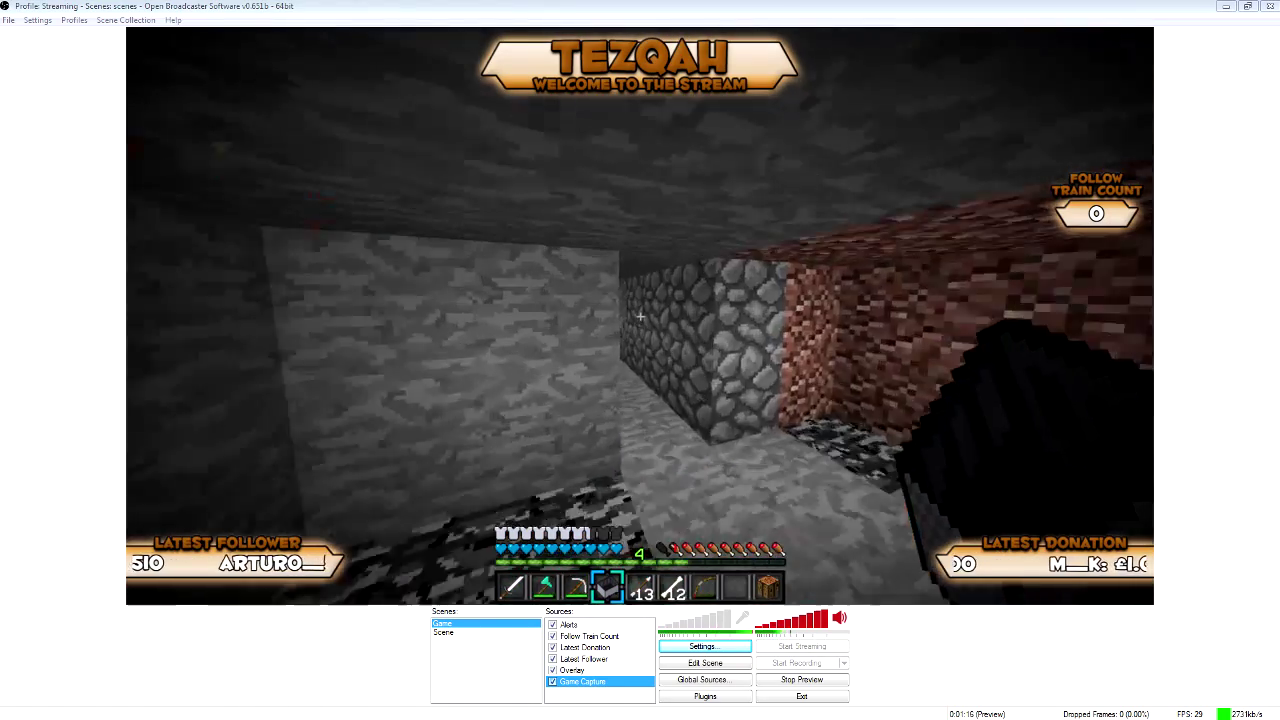
key("F3")
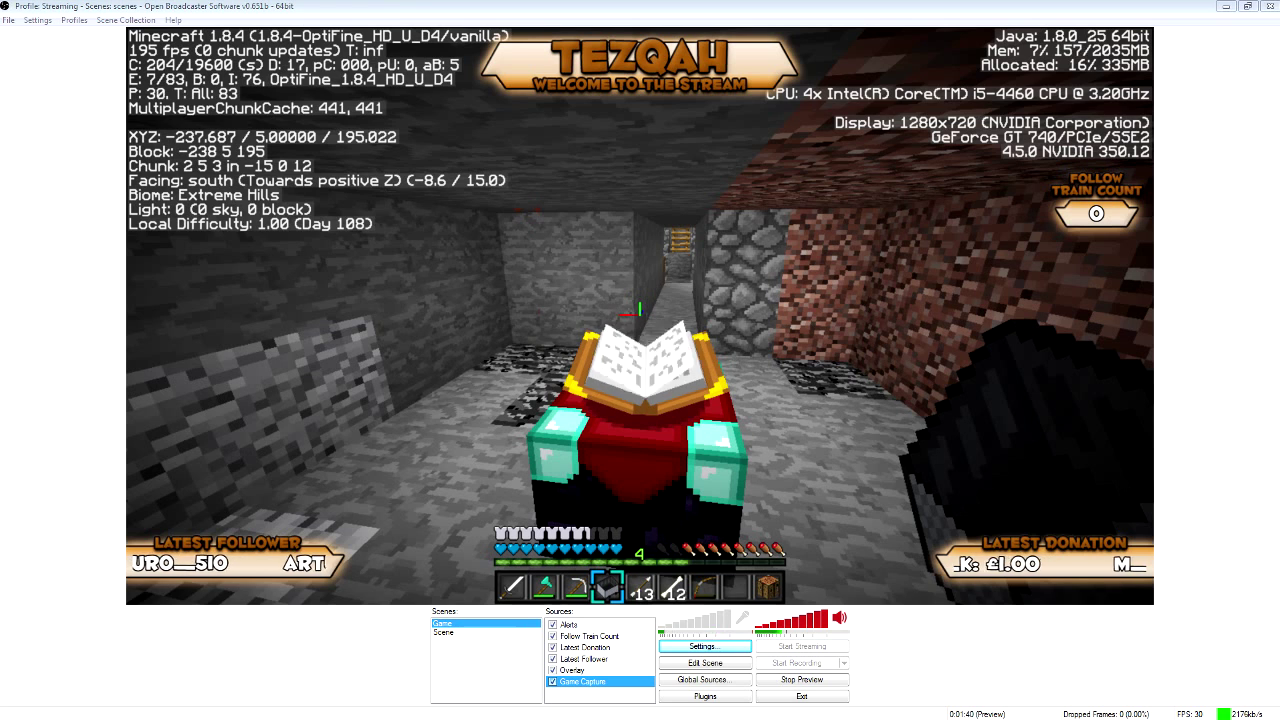
- Restore the maximized stream preview window to its normal size and disconnect from the Minecraft multiplayer server
key("Escape")
left_click(1248, 6)
key("alt+Tab")
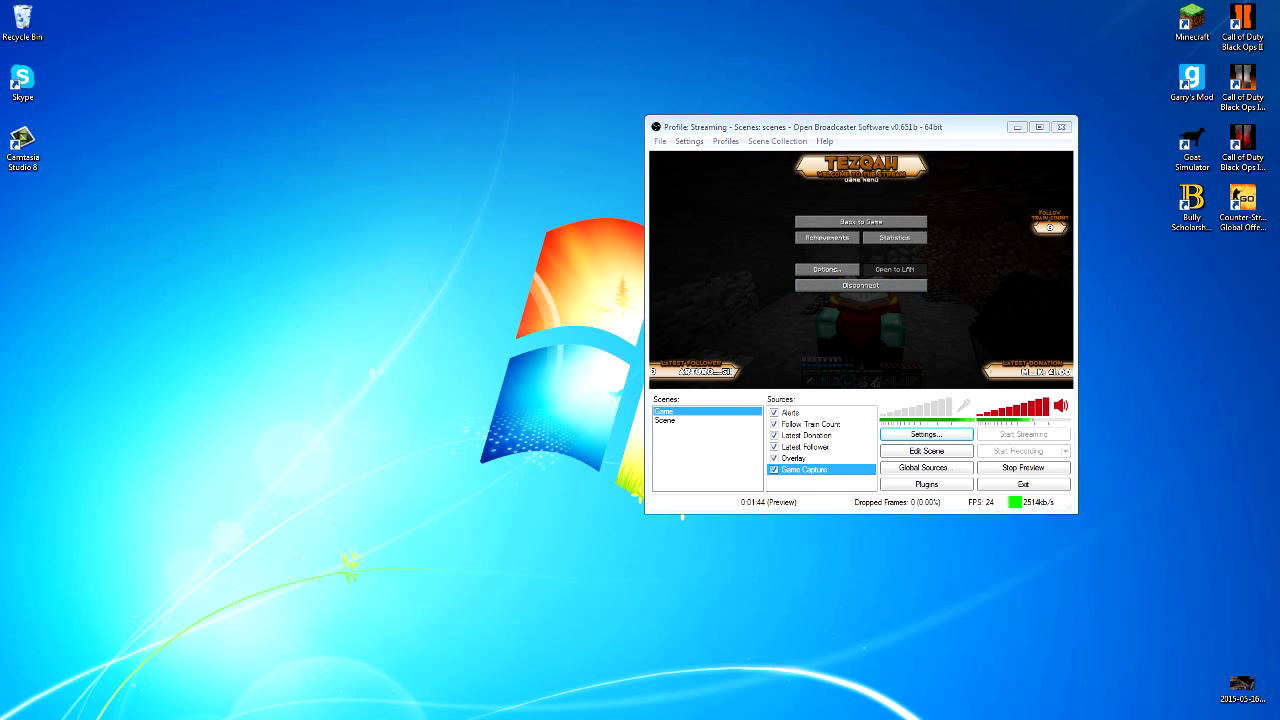
key("alt+Tab")
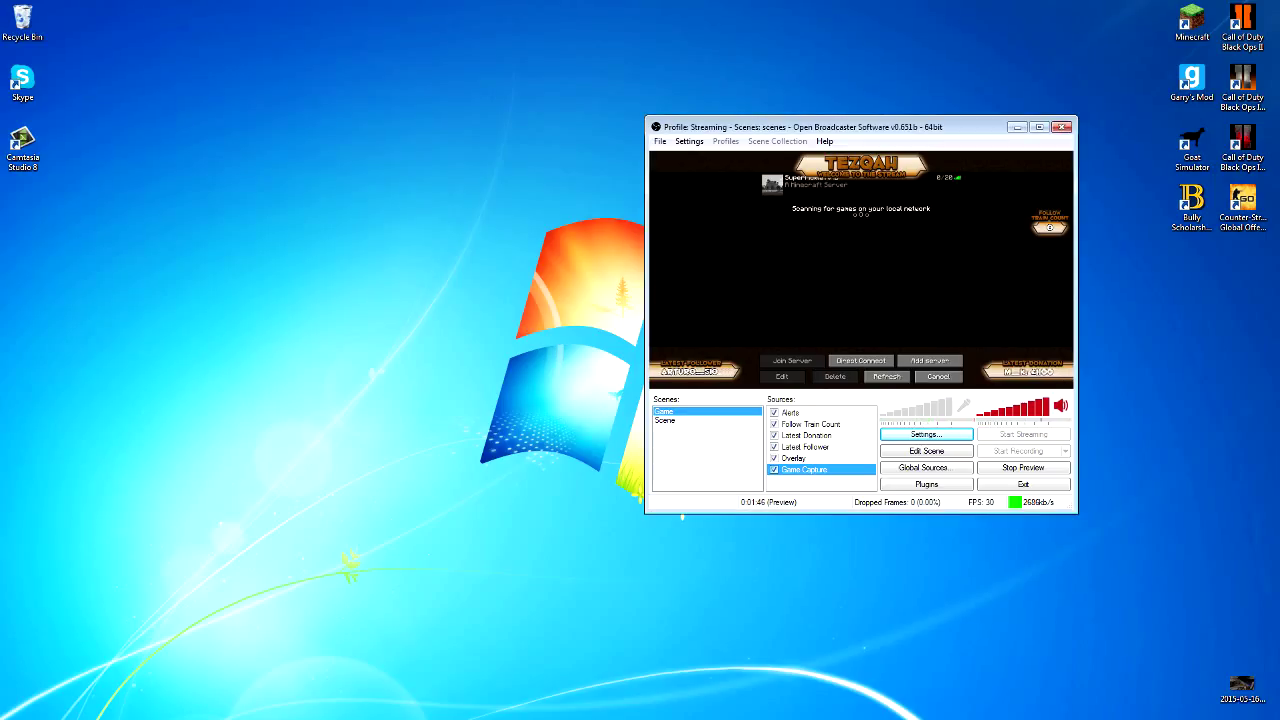
- Move the streaming program's window next to the desktop shortcuts and unmute the microphone
left_click_drag(860, 127, 654, 127)
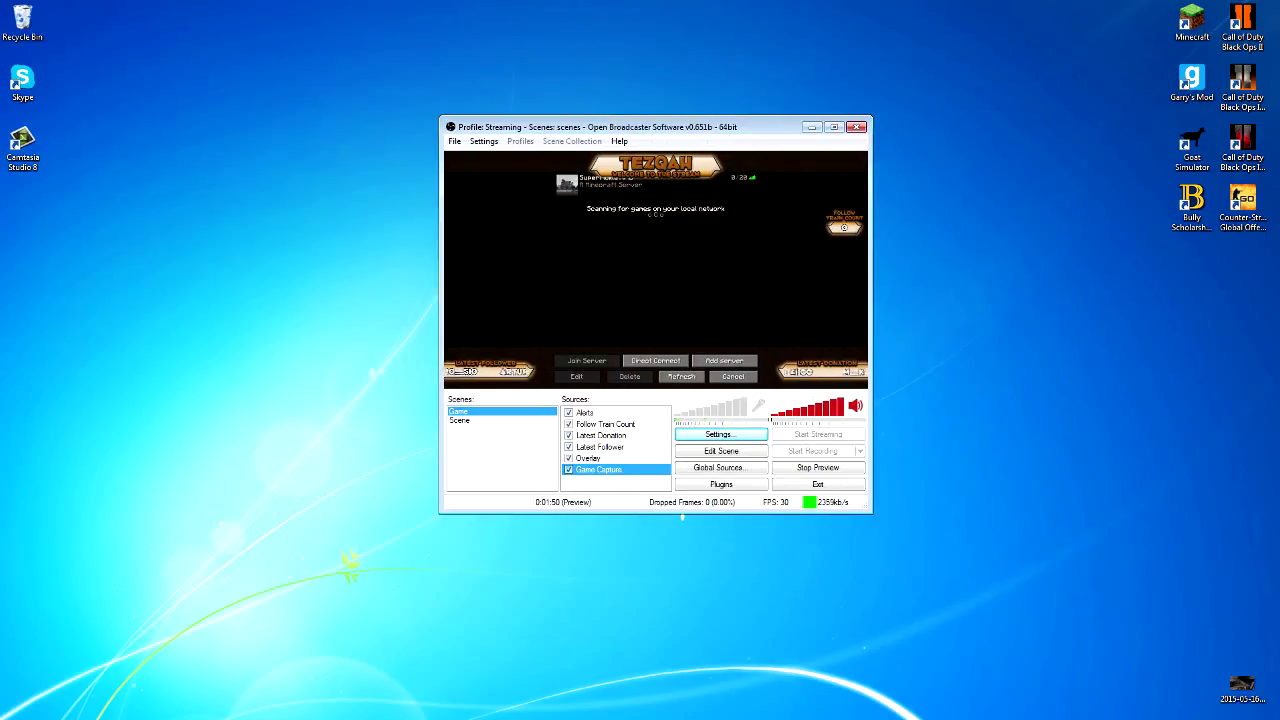
left_click_drag(594, 126, 882, 41)
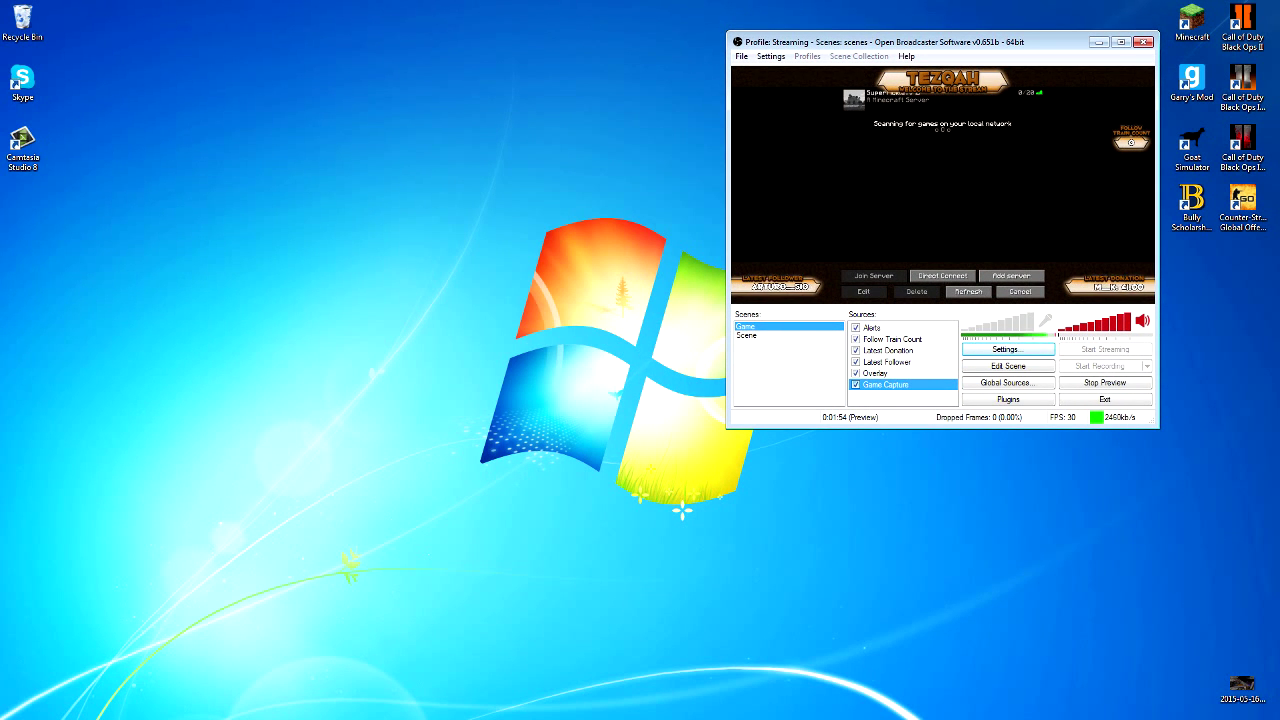
left_click(1045, 321)
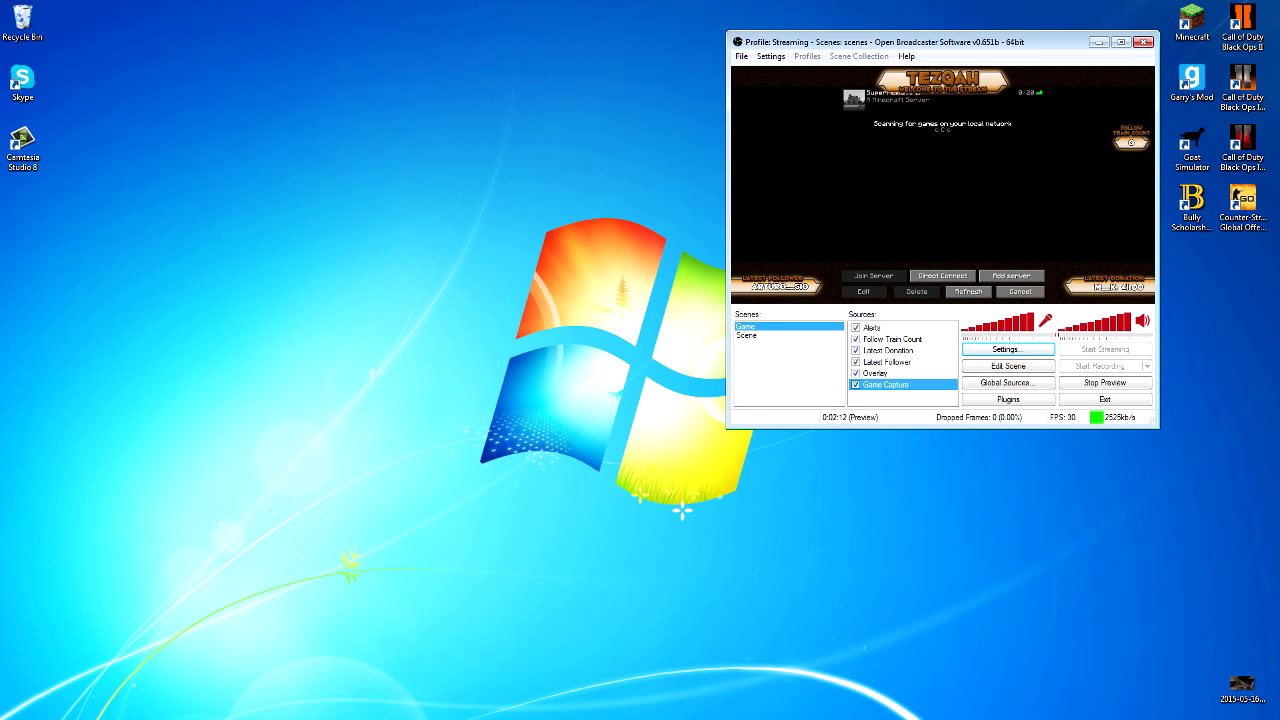
- Stop the stream preview, reposition the program window on the desktop and deselect the Game Capture source
left_click_drag(800, 39, 902, 32)
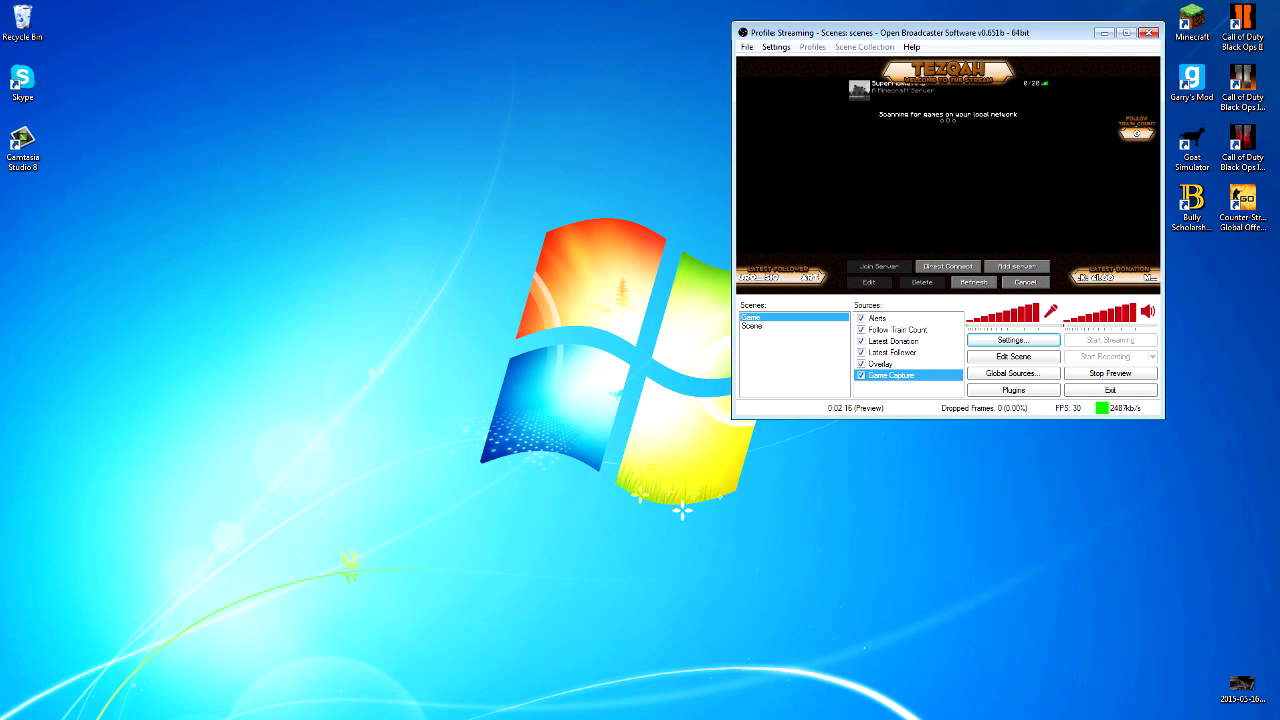
left_click(1110, 373)
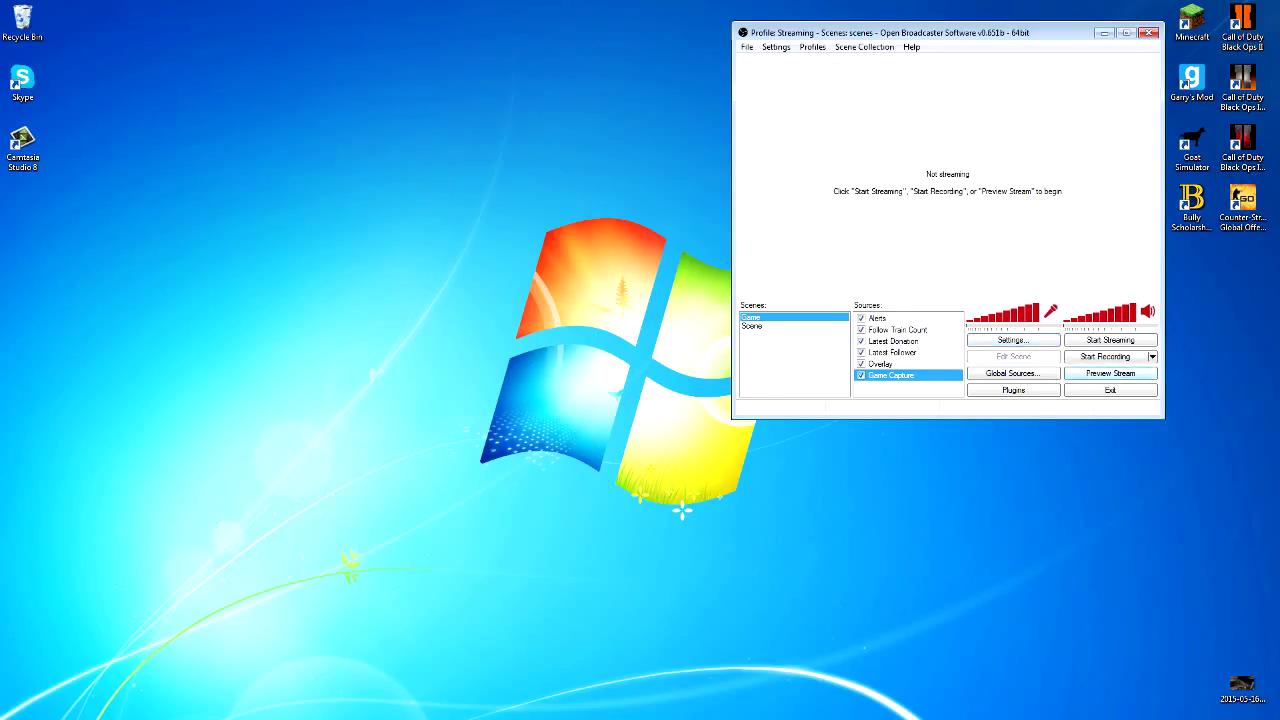
left_click_drag(925, 33, 824, 28)
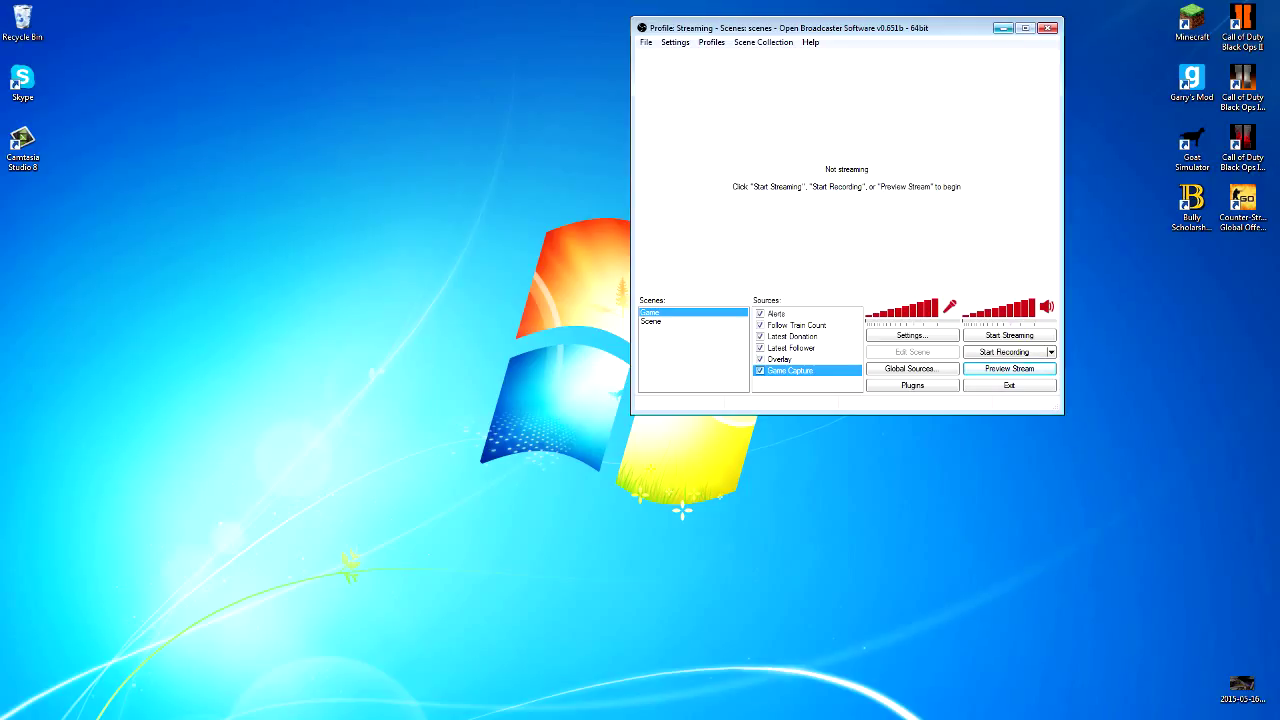
left_click(808, 383)
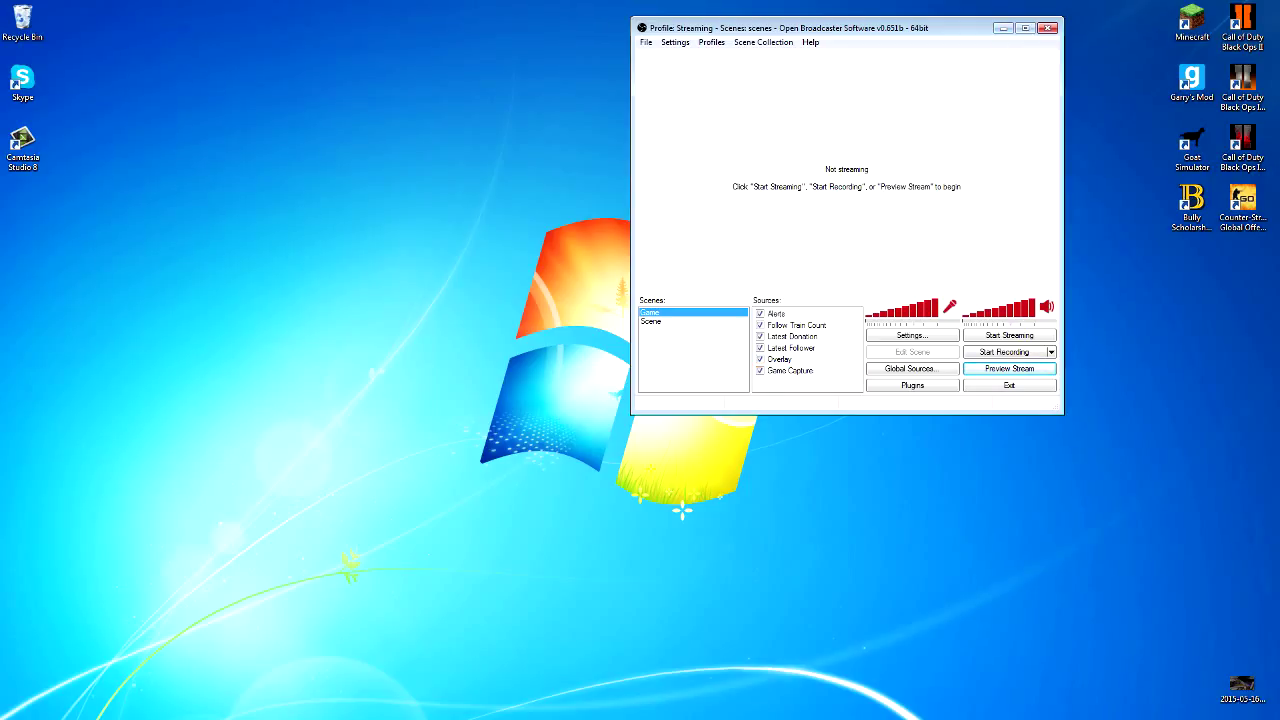